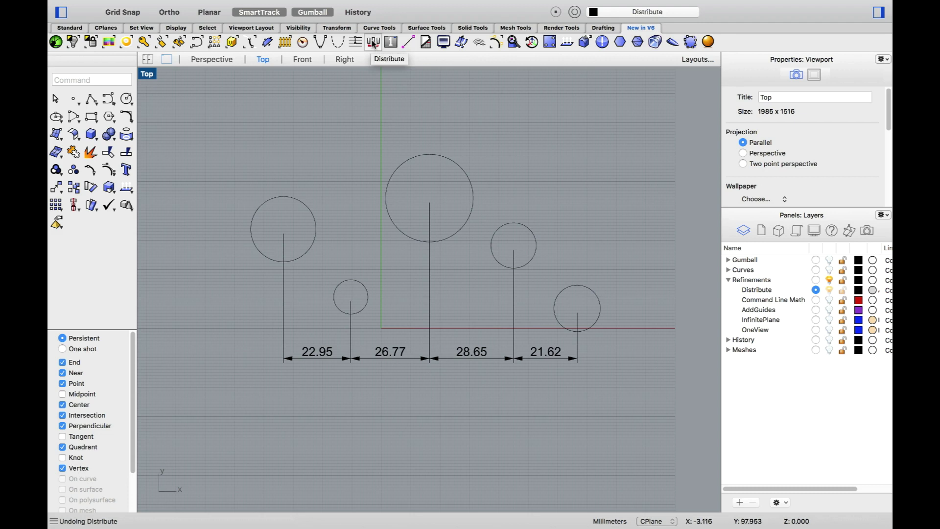
Step: Distribute the five circles along X by centre at 30 spacing, then make Command Line Math current
click(373, 43)
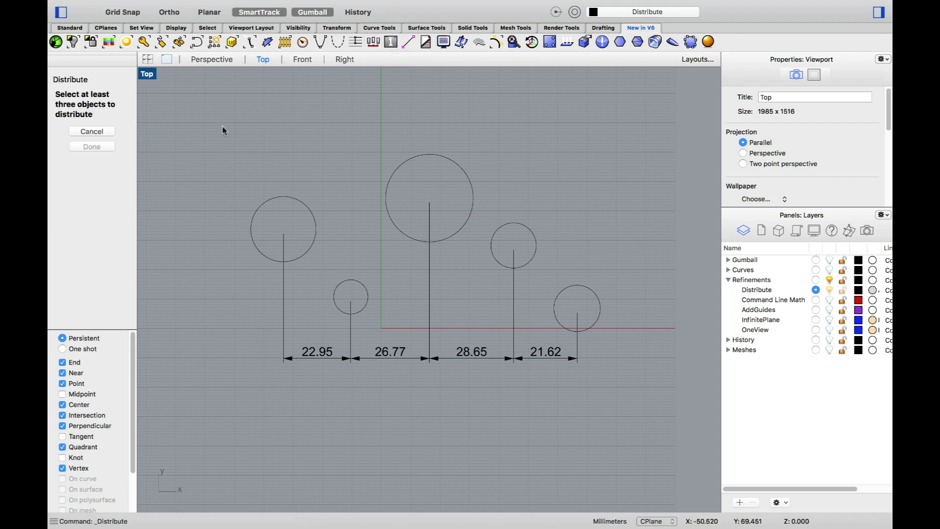
drag(215, 128, 642, 336)
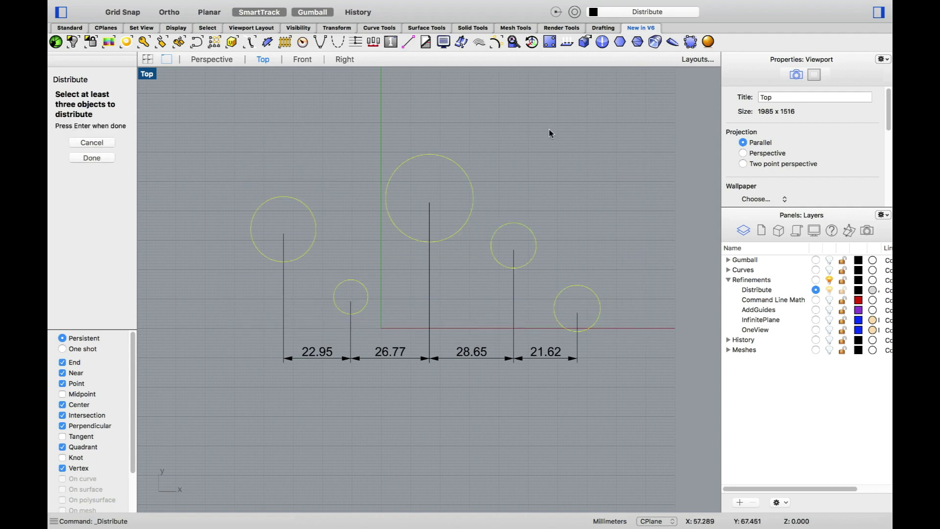
key(Return)
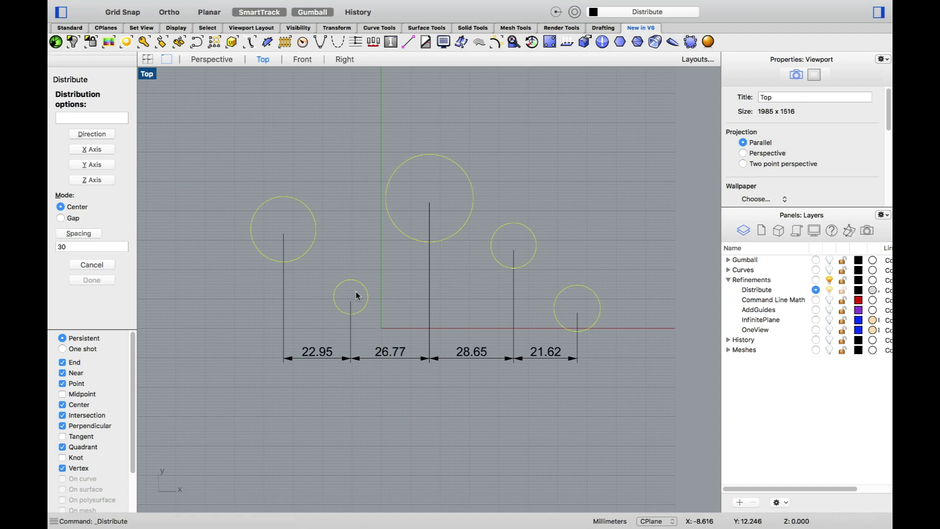
click(70, 220)
click(72, 208)
click(75, 247)
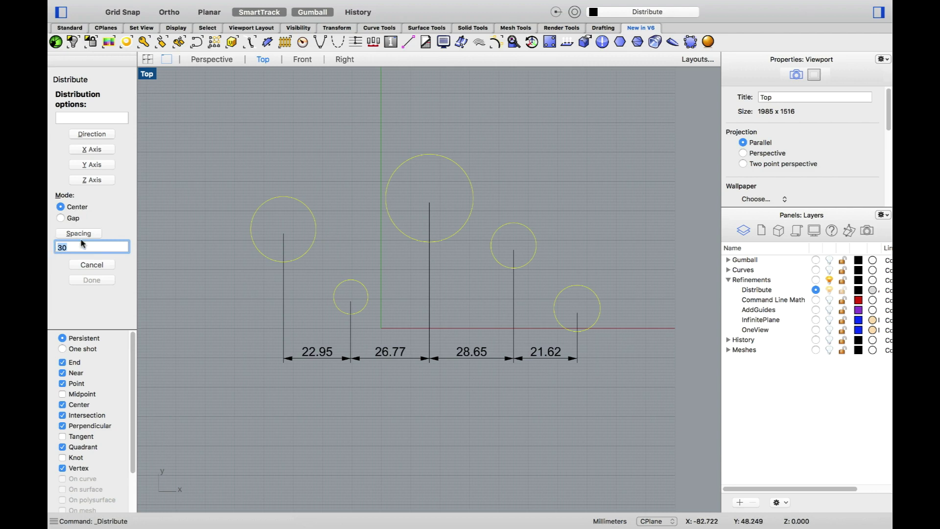
click(96, 151)
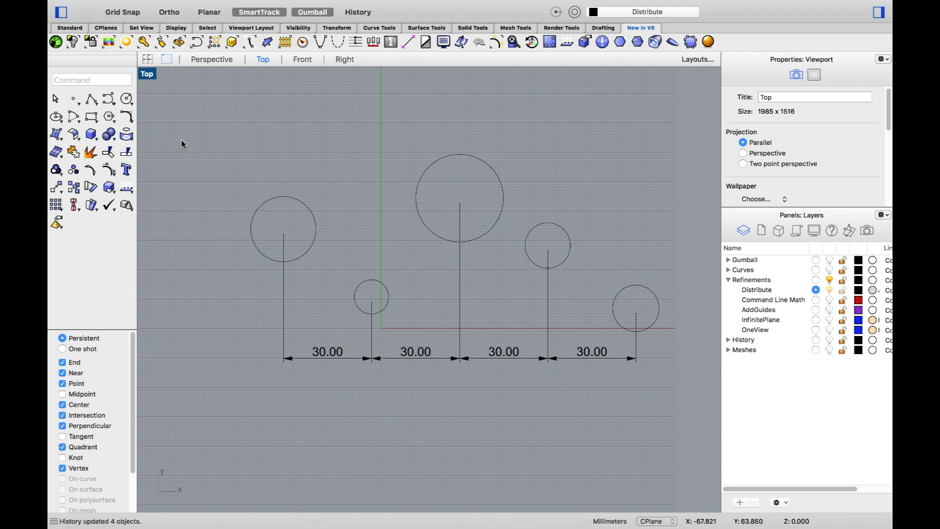
click(816, 300)
Step: Hide the Distribute layer and frame the whole shelf drawing in the Front view
click(830, 290)
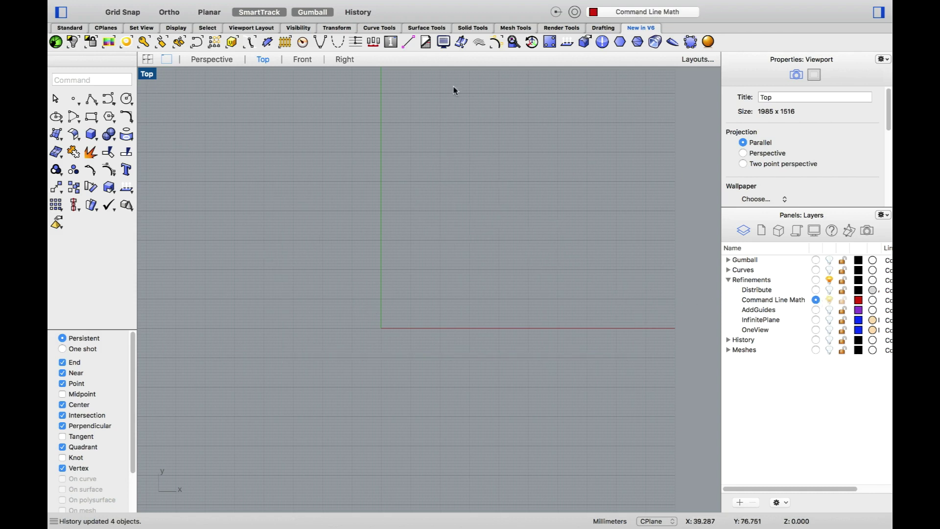
click(302, 60)
scroll(361, 216, down, 8)
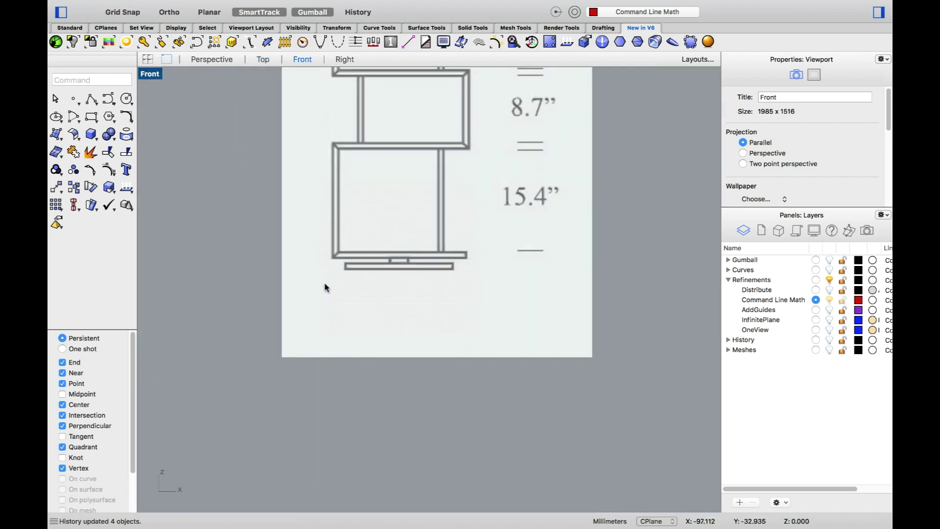
mouse_move(363, 168)
right_down()
mouse_move(348, 305)
mouse_move(381, 312)
right_up()
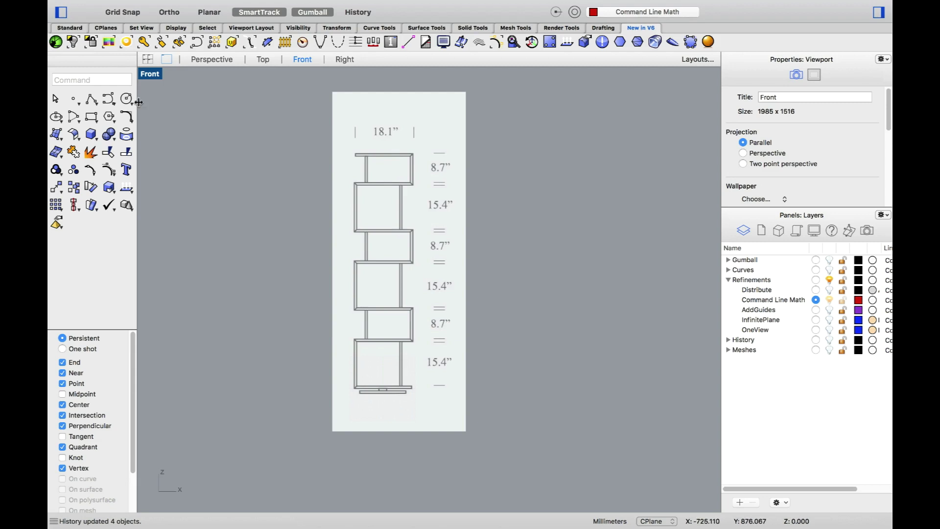
Step: Draw a vertical polyline up from the shelf bottom with length 15.4*3+8.7*3, then select it
click(93, 100)
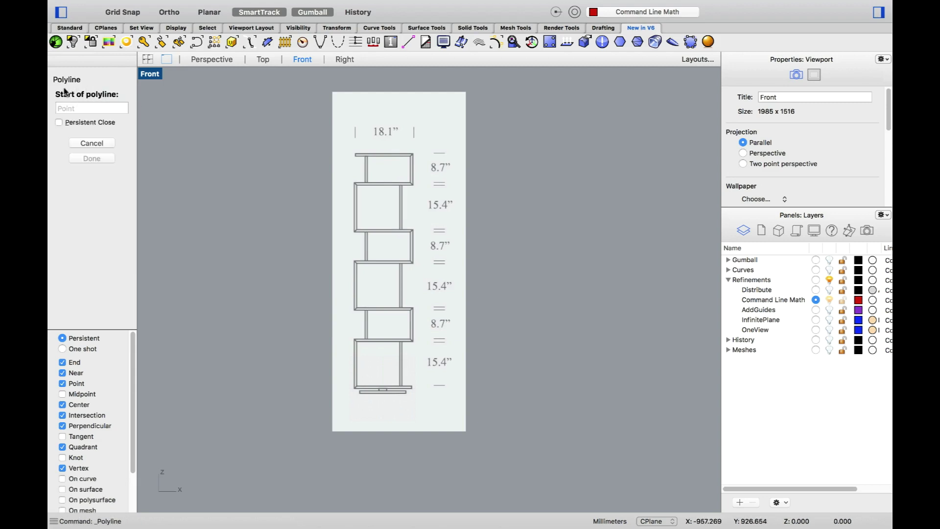
click(244, 183)
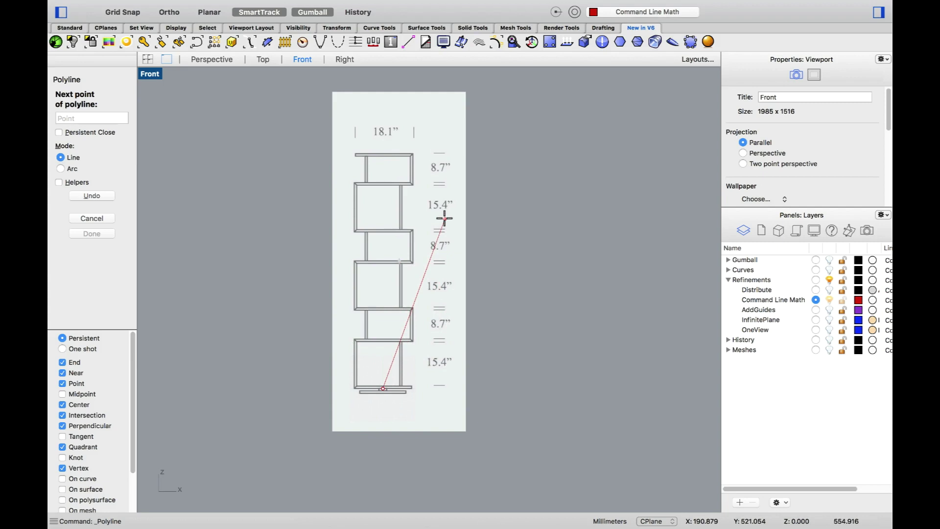
click(118, 118)
text(1)
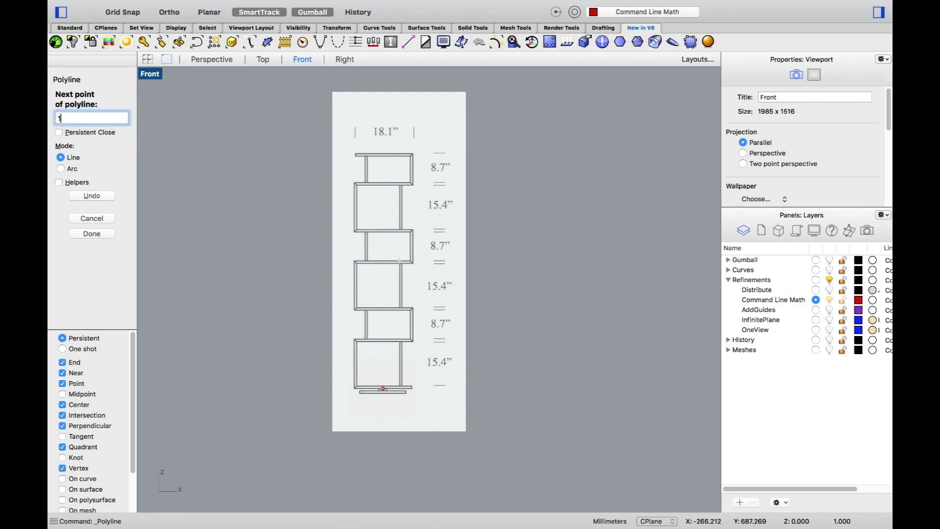
text(5.4*3+)
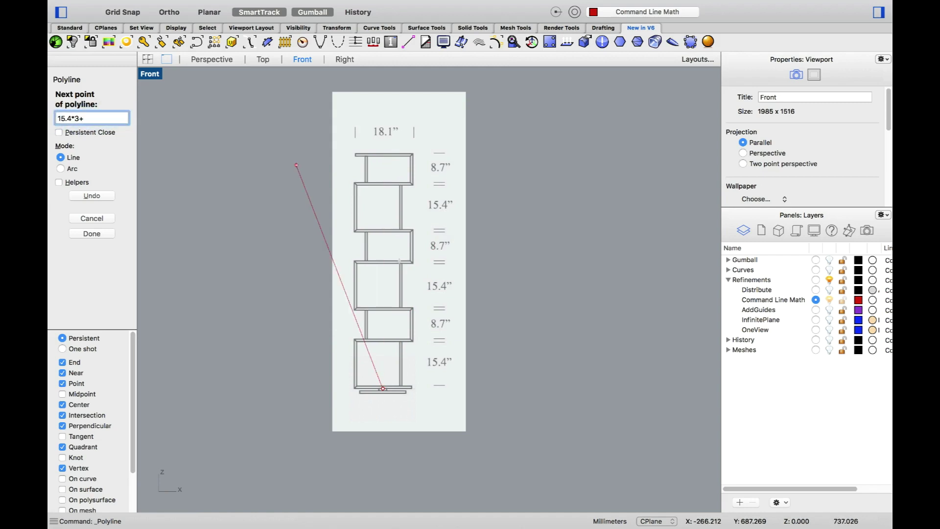
text(8.7*3)
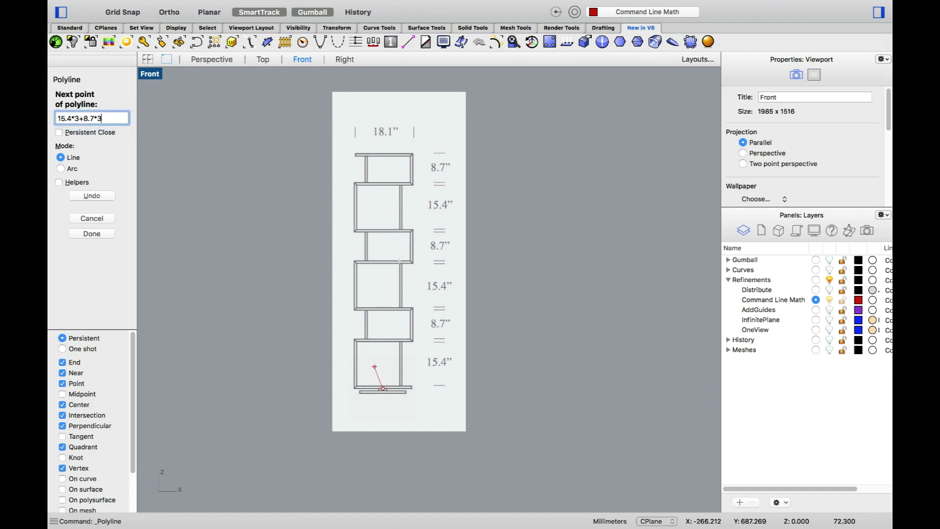
key(Return)
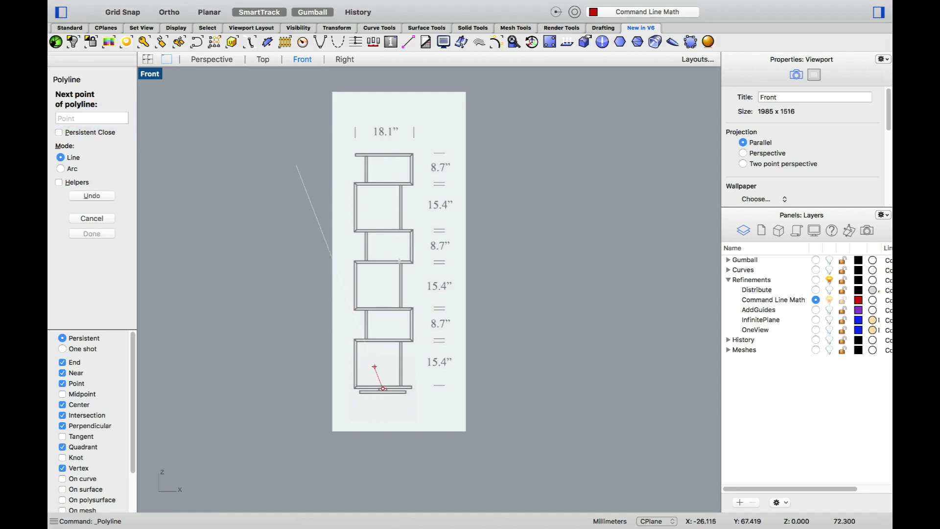
key(F8)
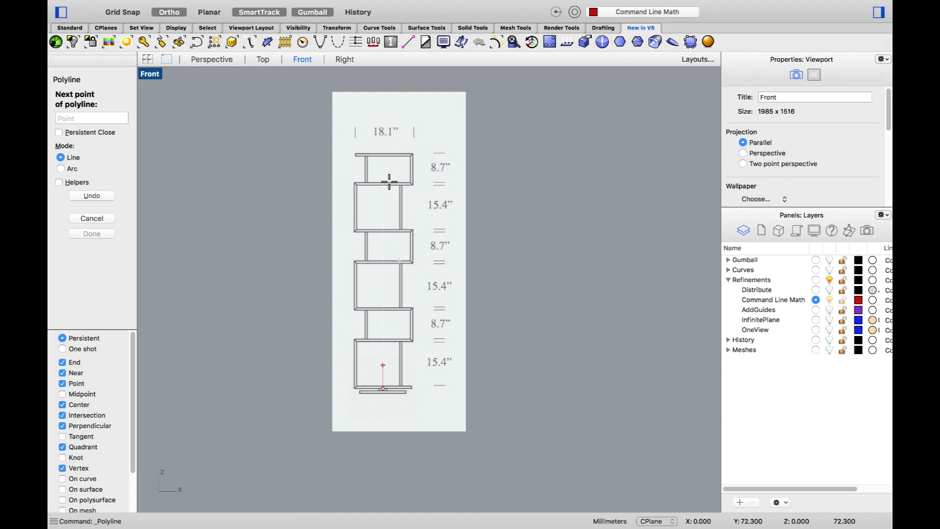
click(389, 181)
key(Return)
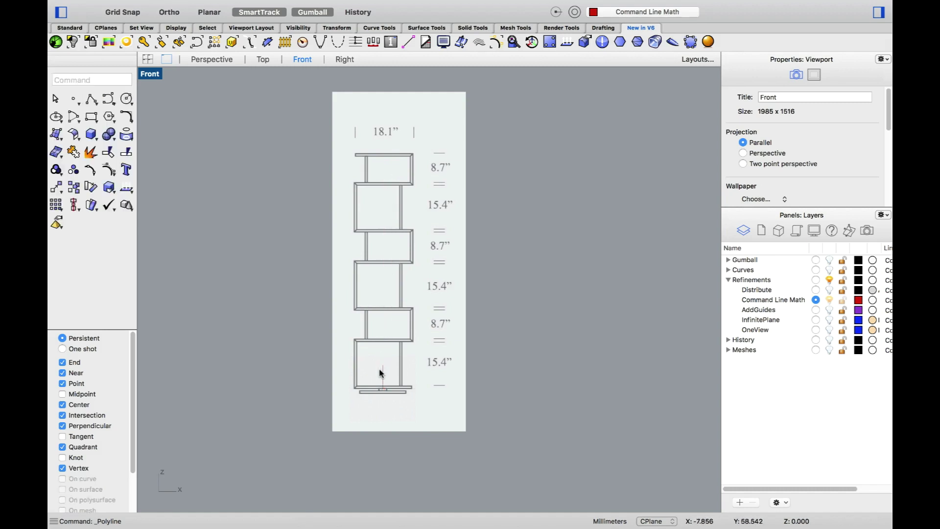
click(384, 371)
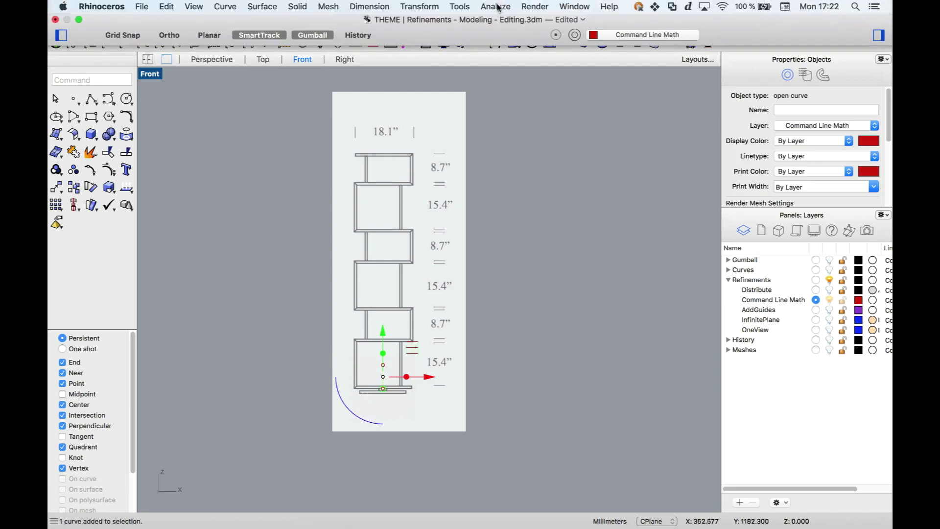
Step: Measure the line with Analyze > Length, reading 72.300 millimeters, and start scaling it
click(496, 7)
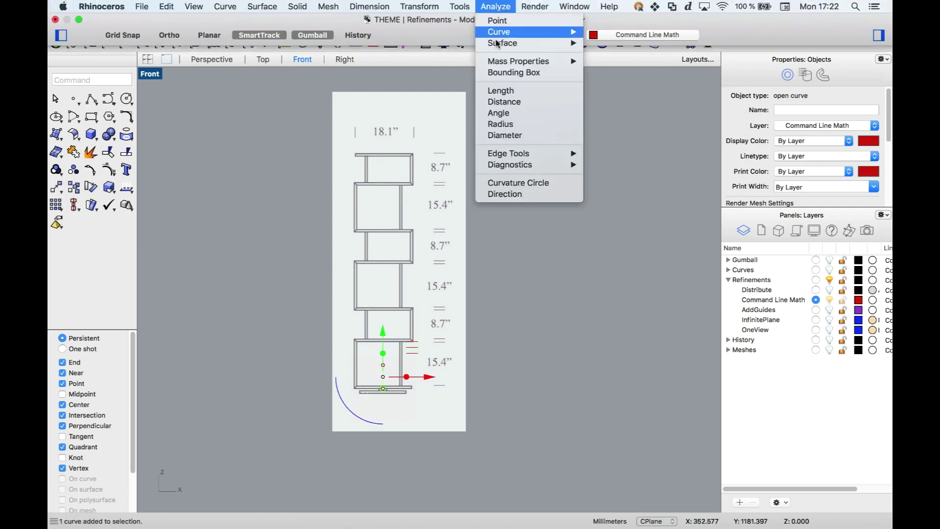
click(542, 94)
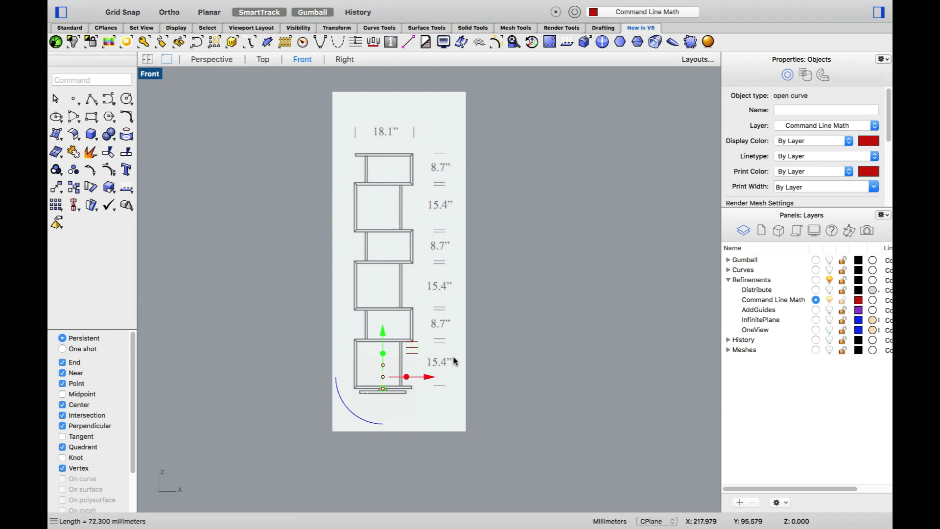
click(108, 187)
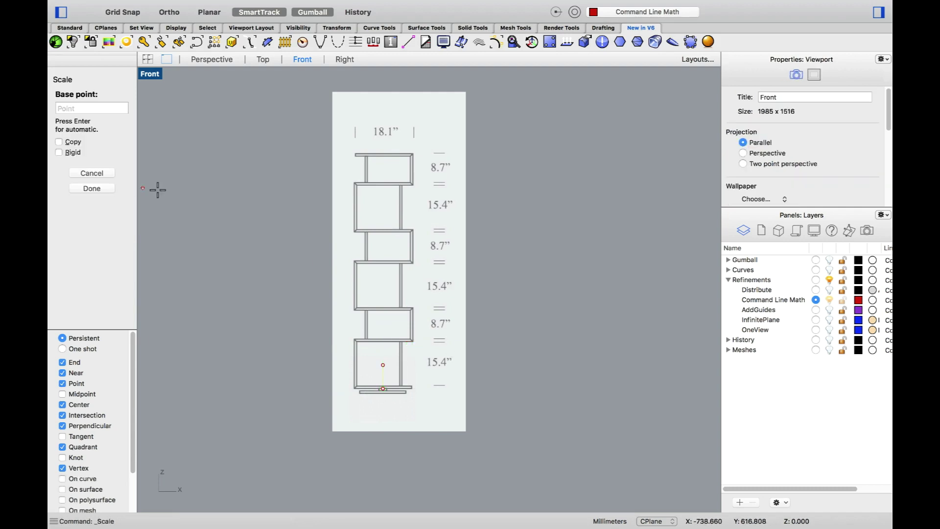
Step: Scale the line from its base, using its top as reference, to 72.3 inches
click(383, 389)
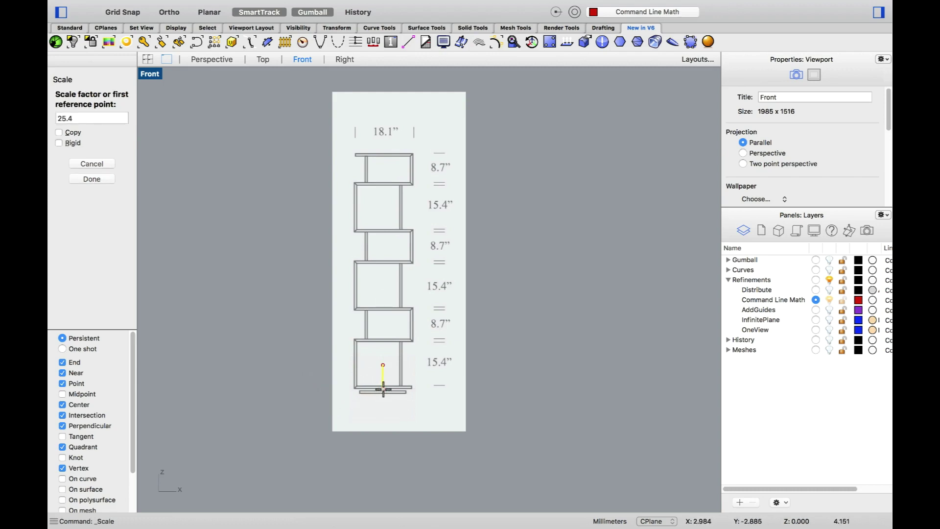
click(383, 364)
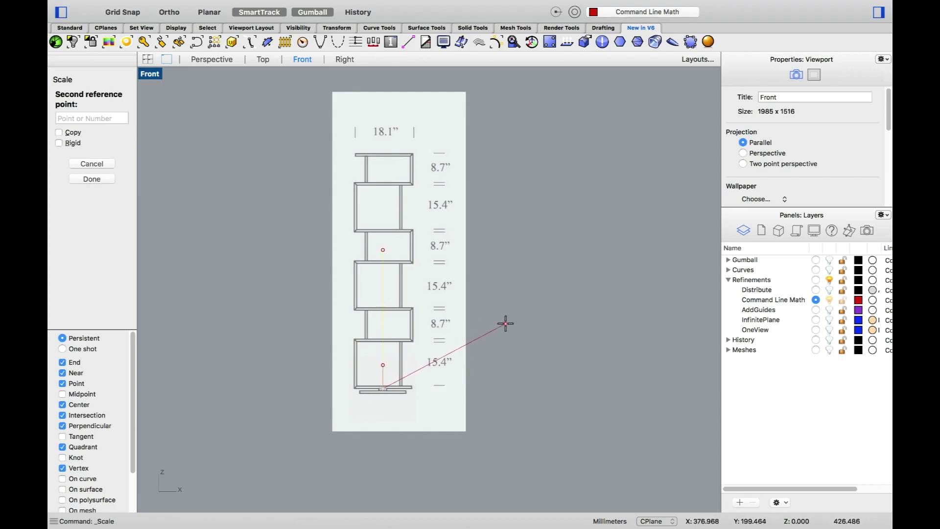
text(7)
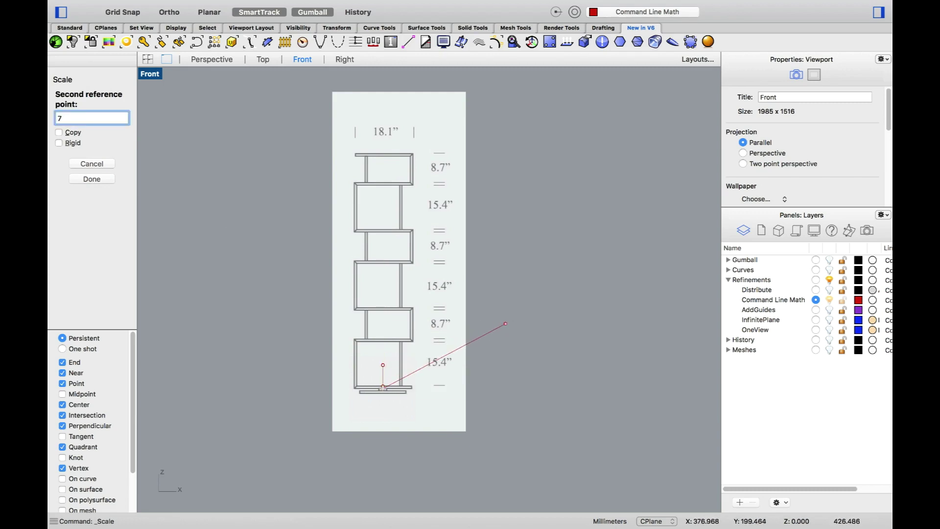
text(2.3)
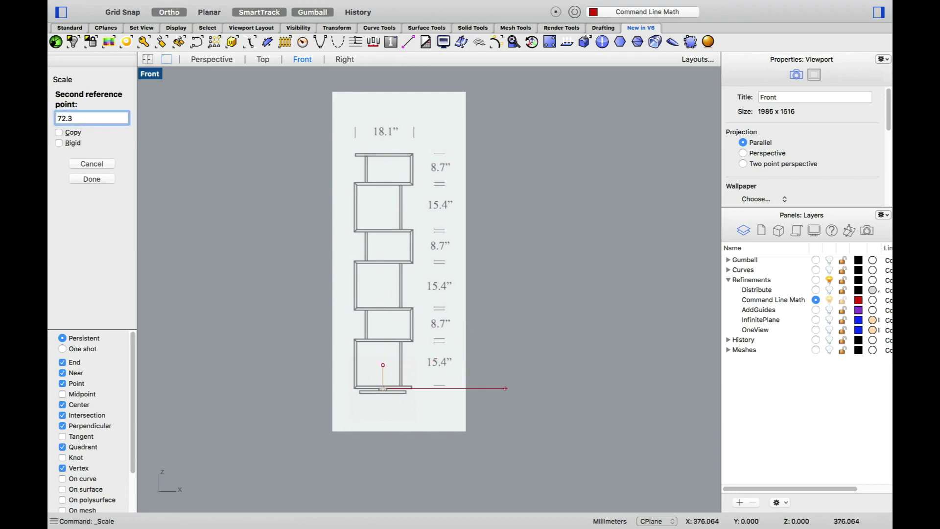
text(")
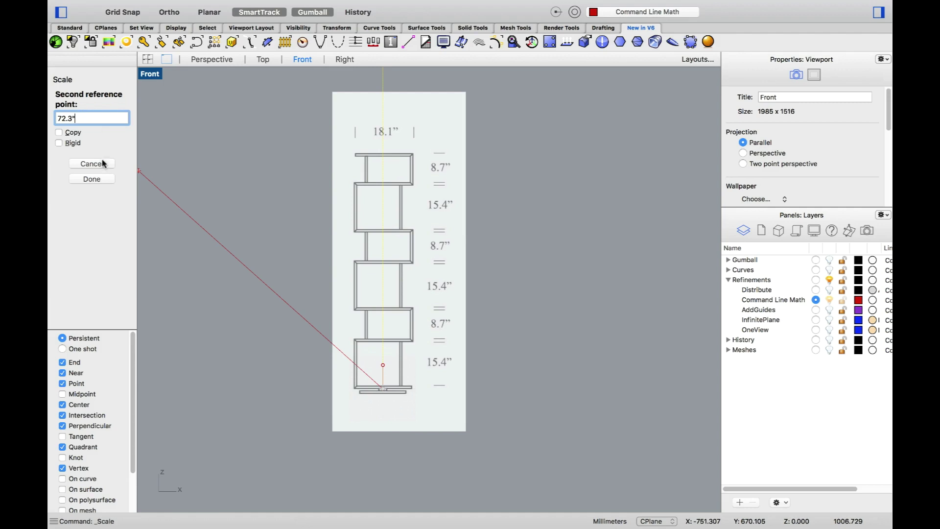
click(92, 178)
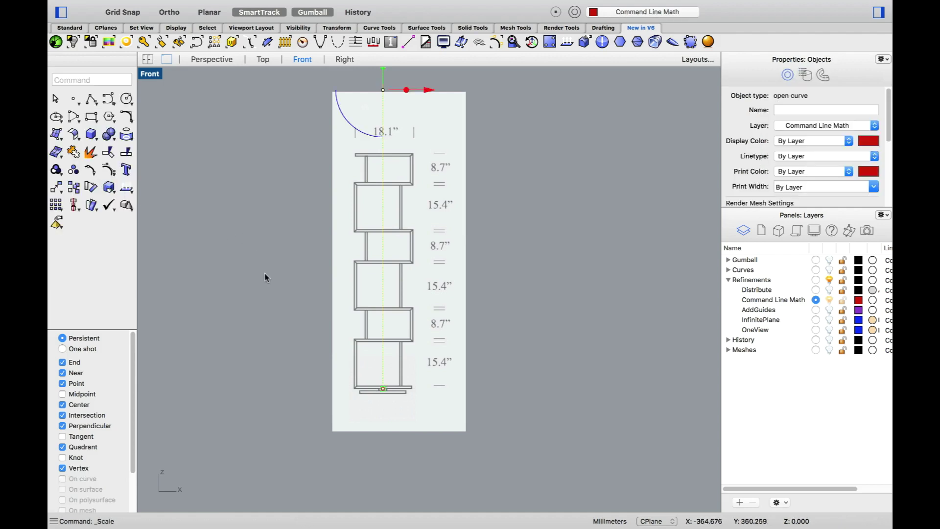
Step: Re-run Length in Decimal_Inches on the vertical line, reporting 72.300 inches
scroll(275, 294, down, 3)
scroll(260, 279, down, 2)
right_drag(241, 256, 322, 268)
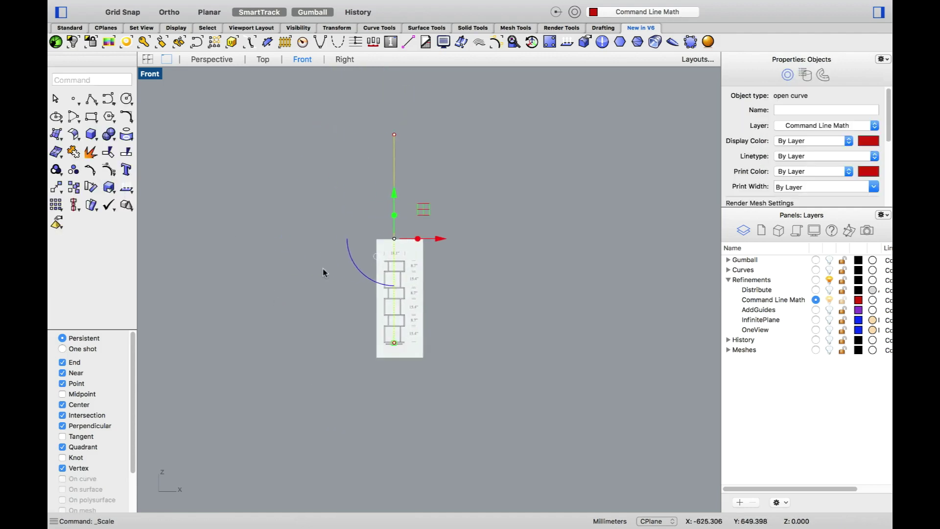
key(Escape)
right_click(258, 178)
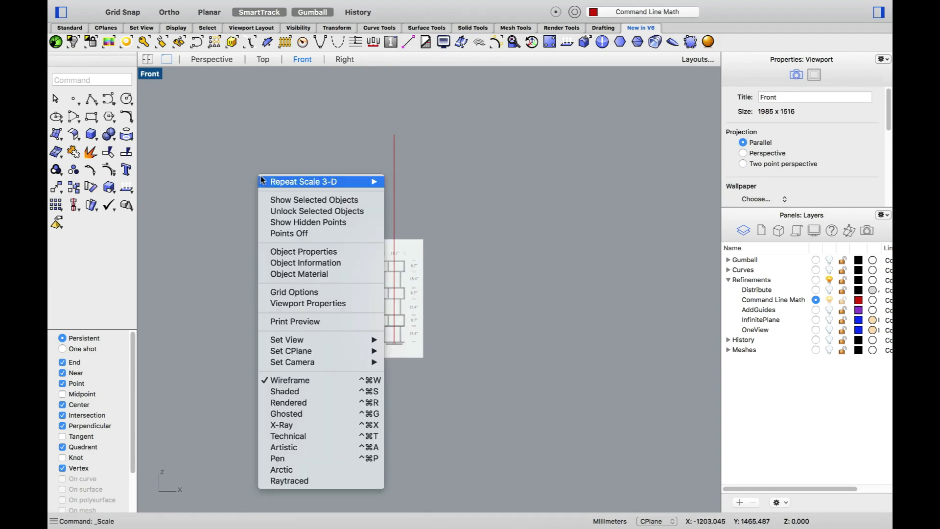
mouse_move(366, 183)
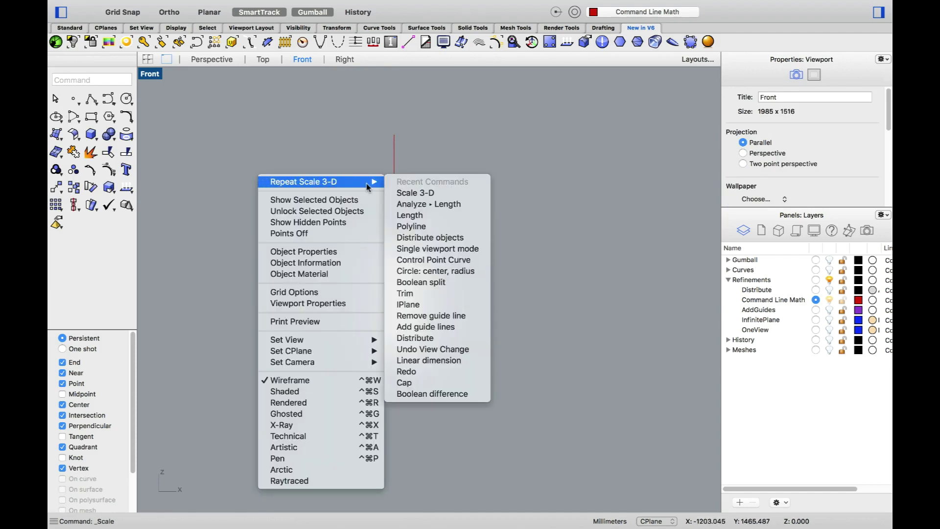
click(468, 204)
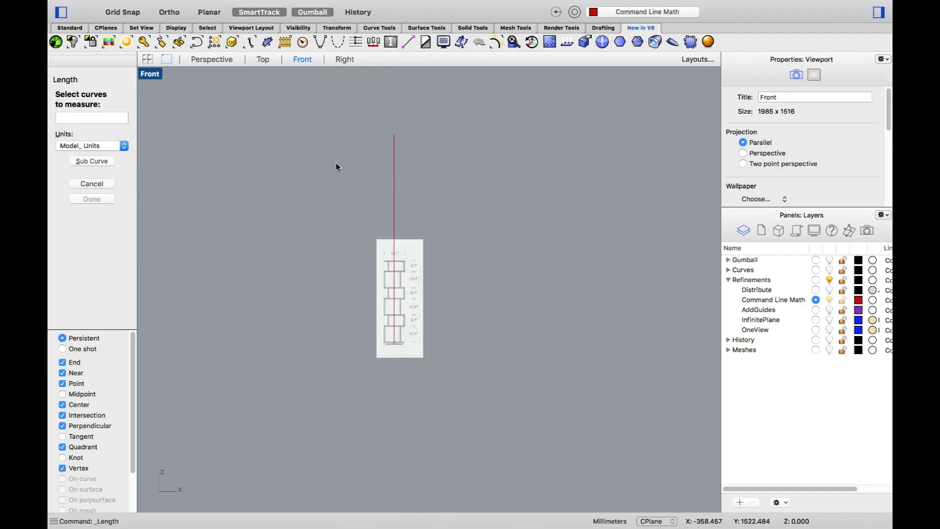
click(96, 146)
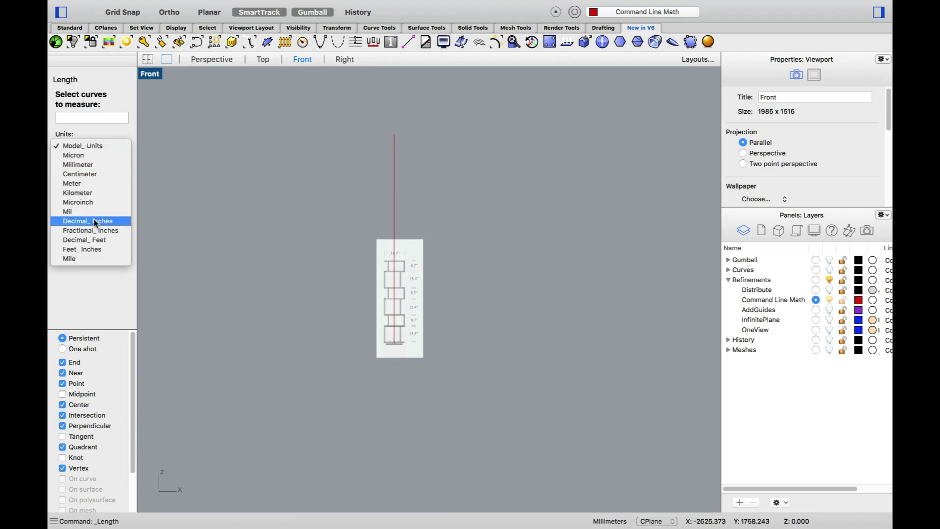
click(107, 224)
click(395, 191)
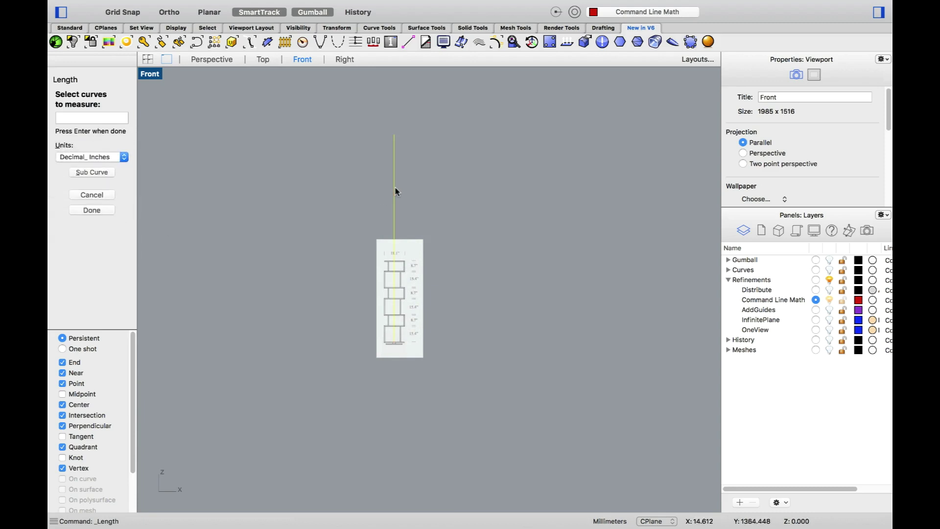
key(Return)
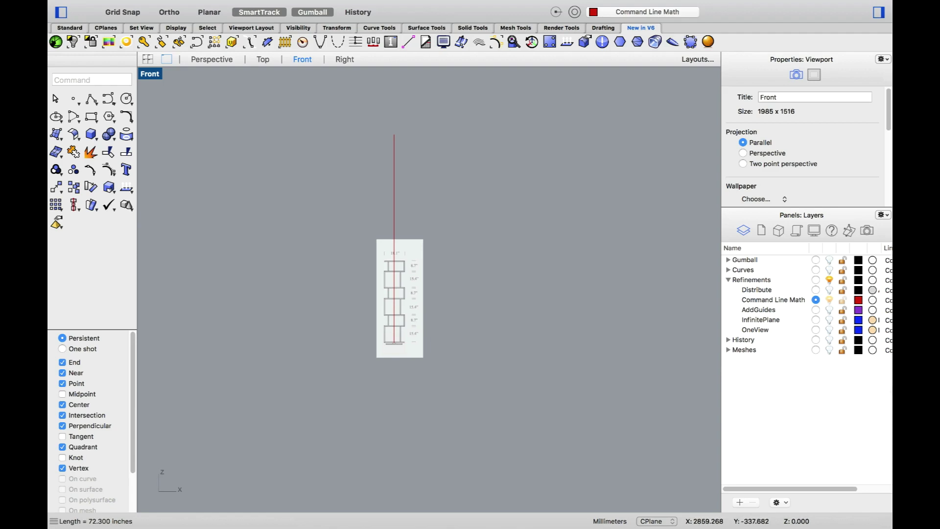
Step: Make AddGuides the current layer and hide the Command Line Math layer
click(815, 310)
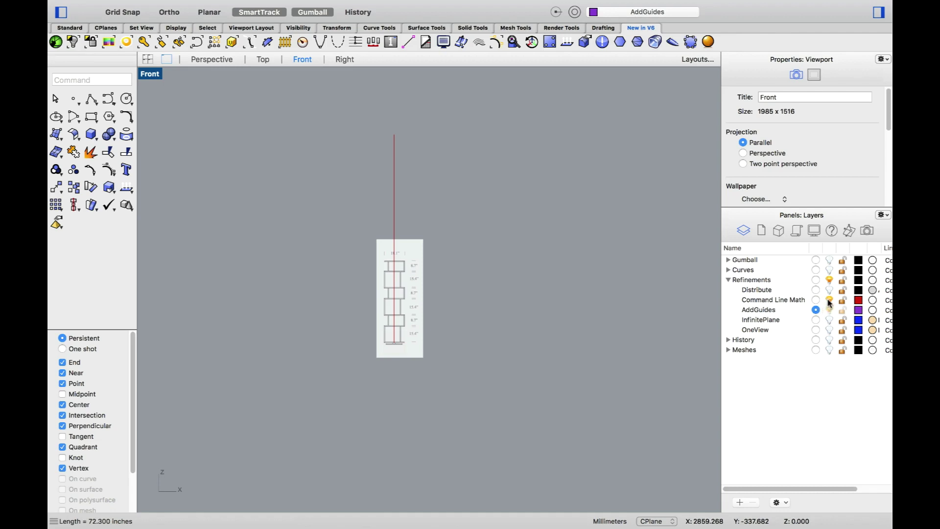
click(829, 300)
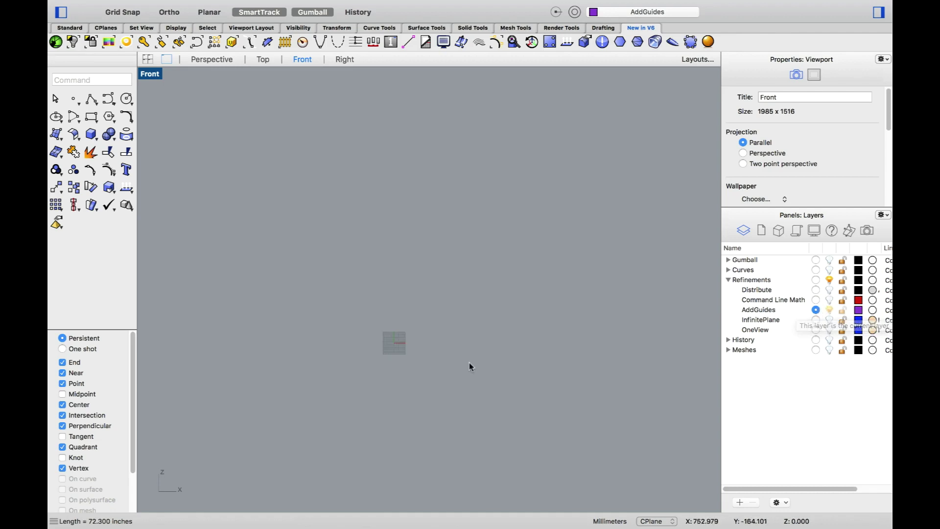
scroll(387, 370, up, 5)
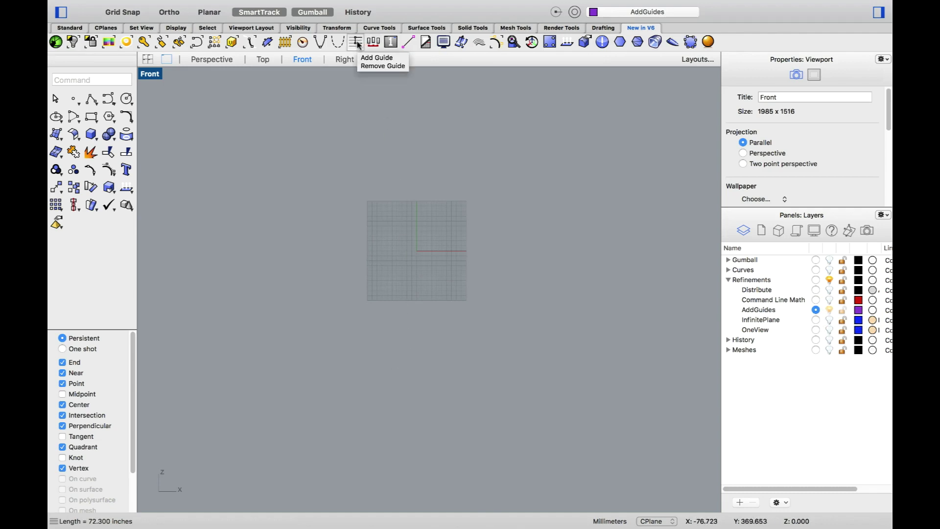
Step: Add a horizontal guide through the origin and a vertical guide snapped to the grid
click(357, 42)
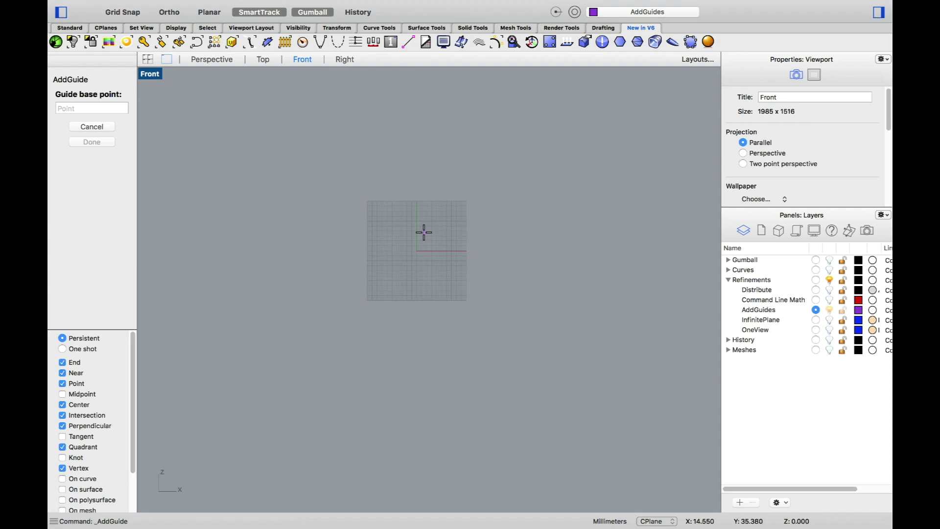
scroll(424, 233, up, 5)
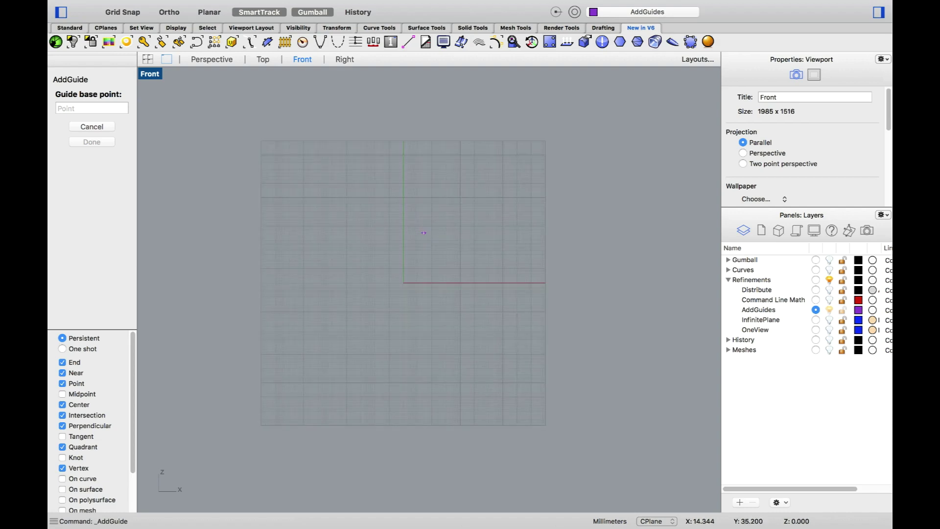
text(0)
key(Return)
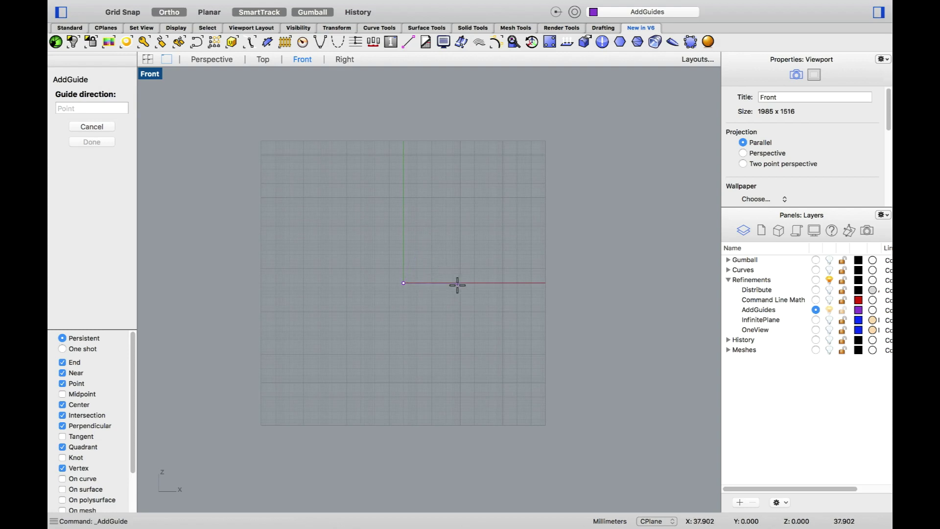
click(459, 285)
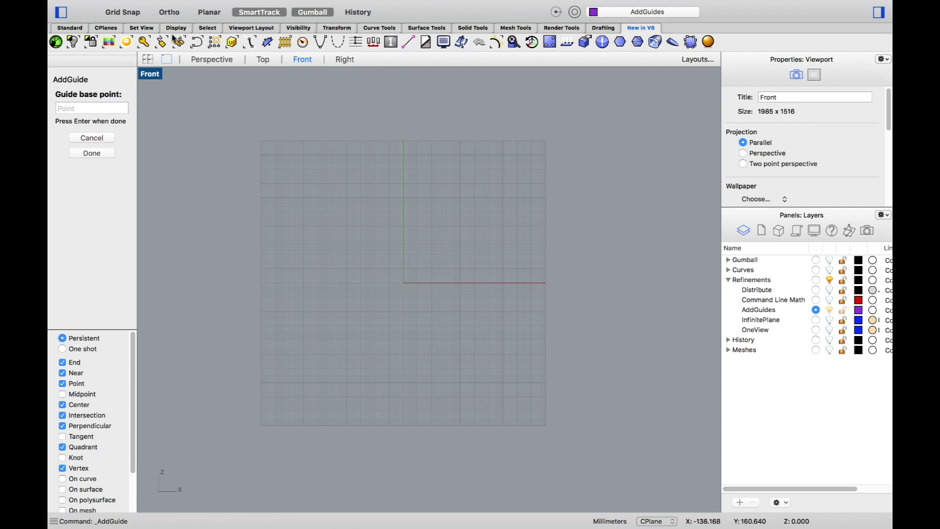
key(F9)
scroll(402, 329, up, 5)
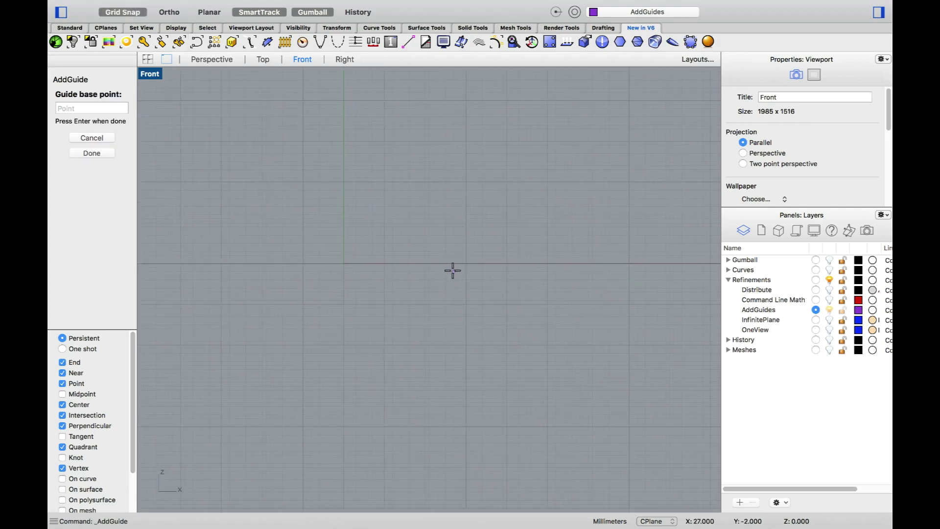
click(466, 263)
click(469, 233)
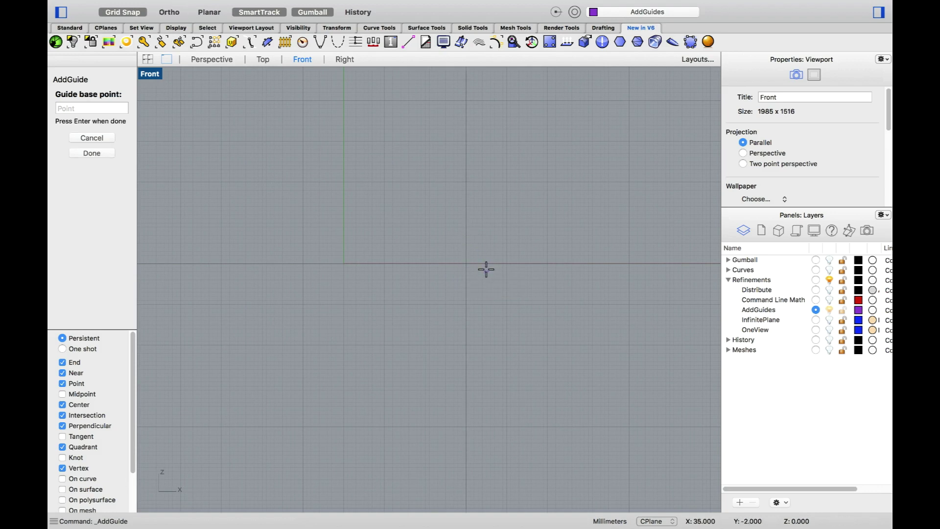
click(123, 12)
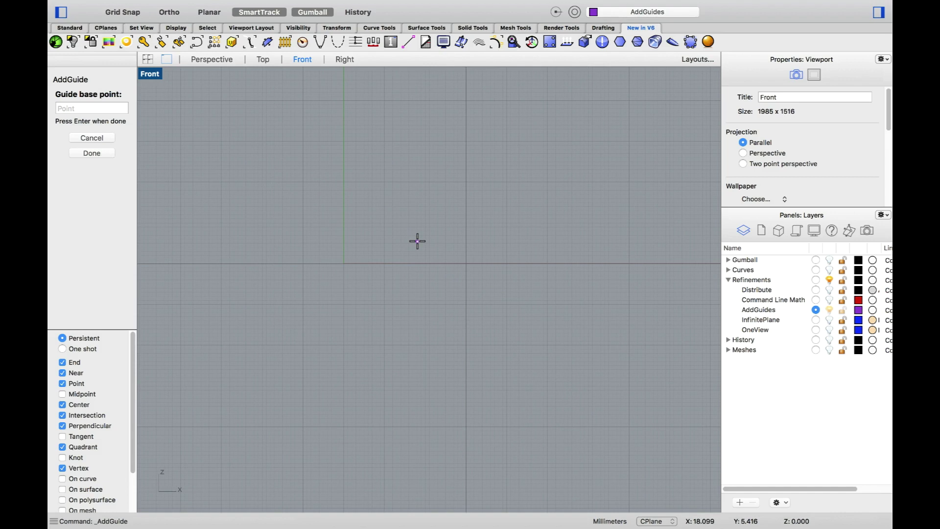
Step: Add two slanted guides, a nearly horizontal guide and another vertical guide
click(492, 244)
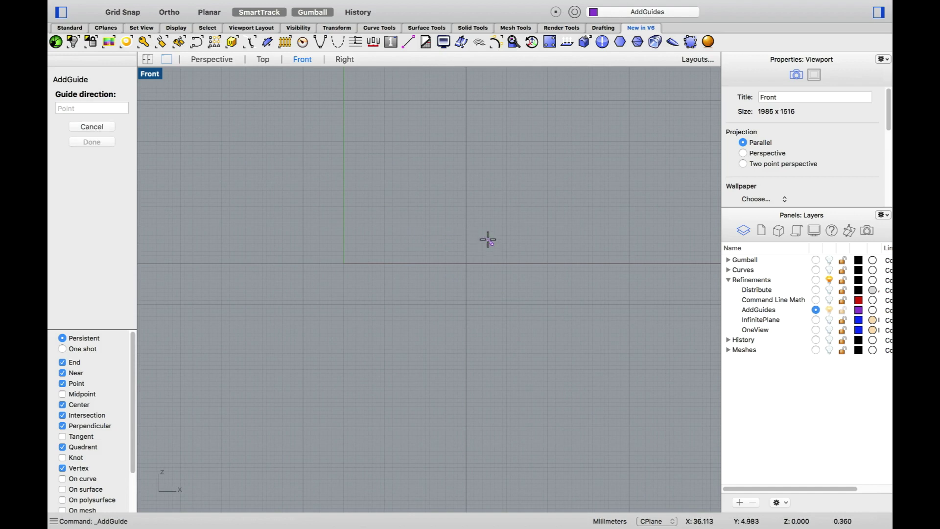
click(314, 190)
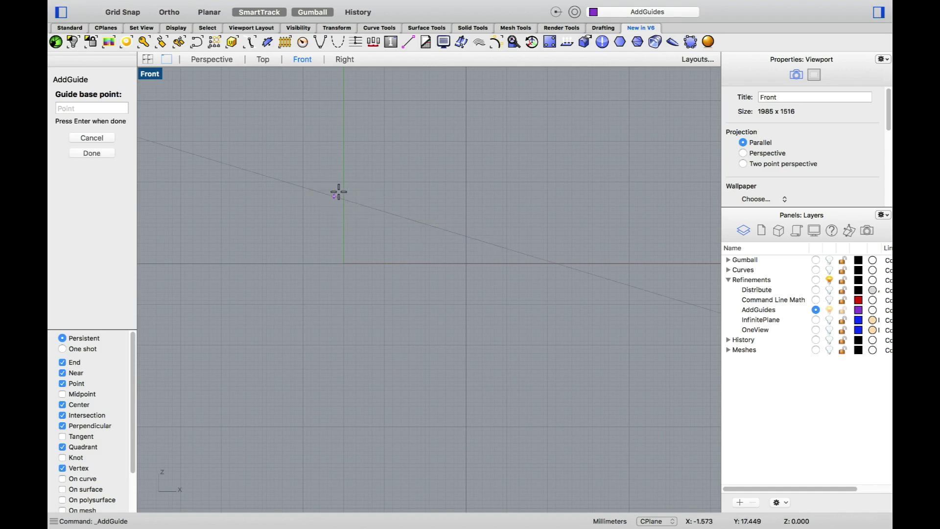
click(382, 196)
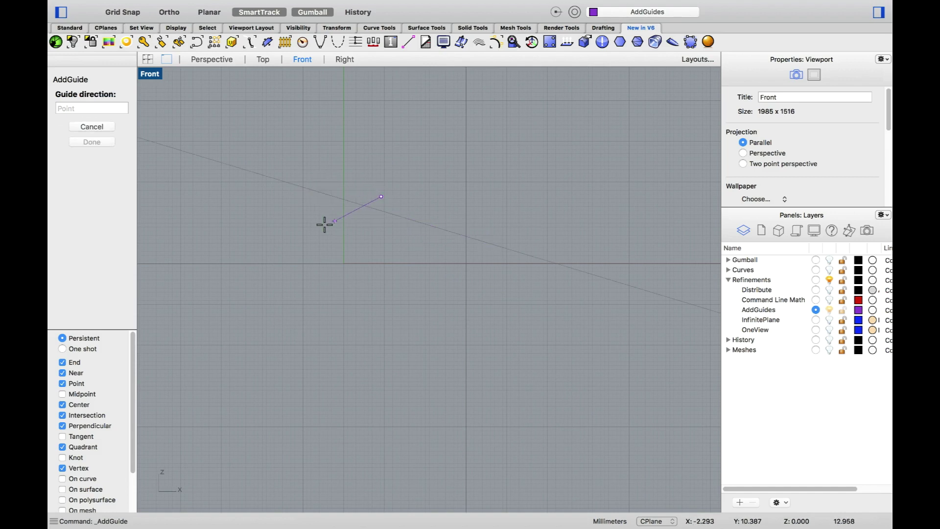
click(267, 243)
scroll(266, 243, down, 3)
right_drag(267, 244, 478, 270)
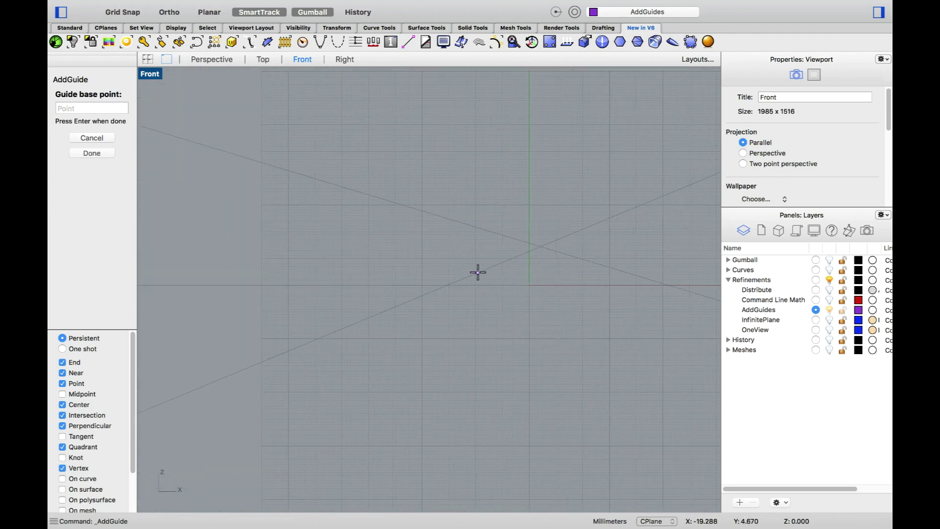
click(488, 277)
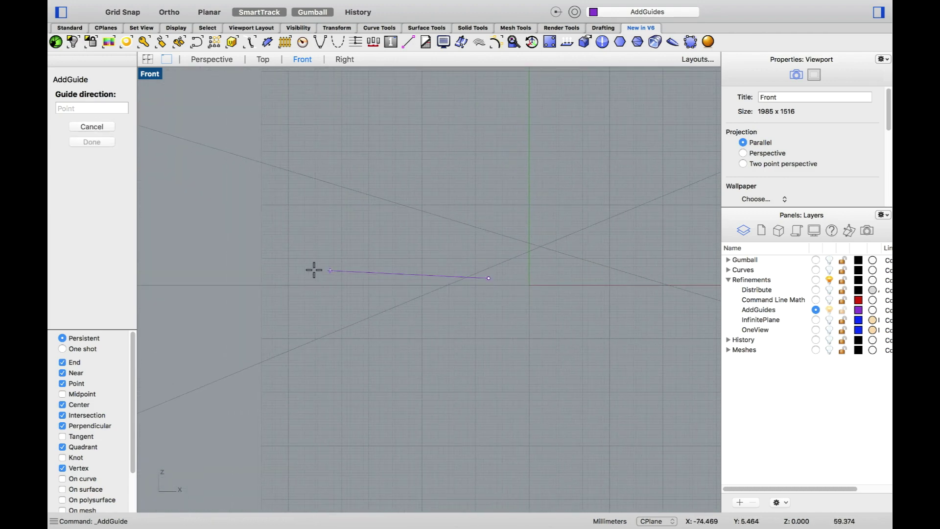
click(262, 271)
click(241, 266)
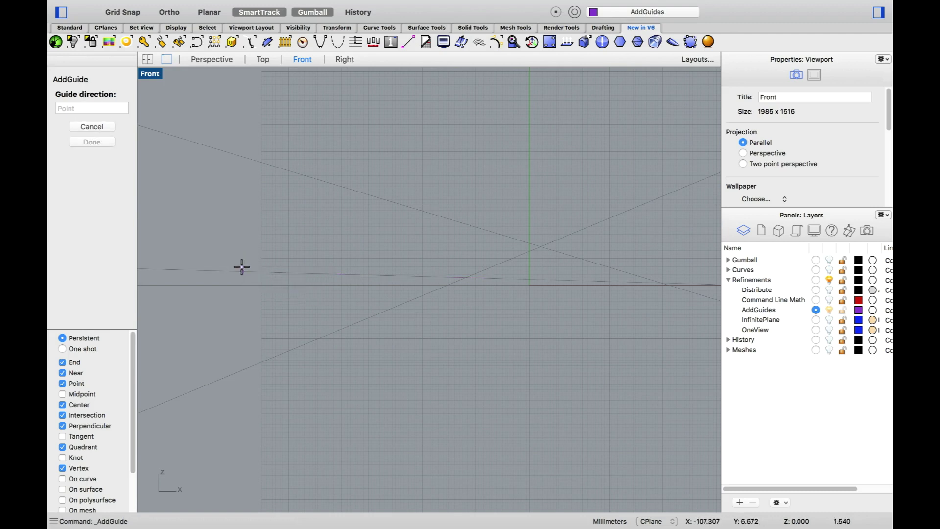
click(239, 317)
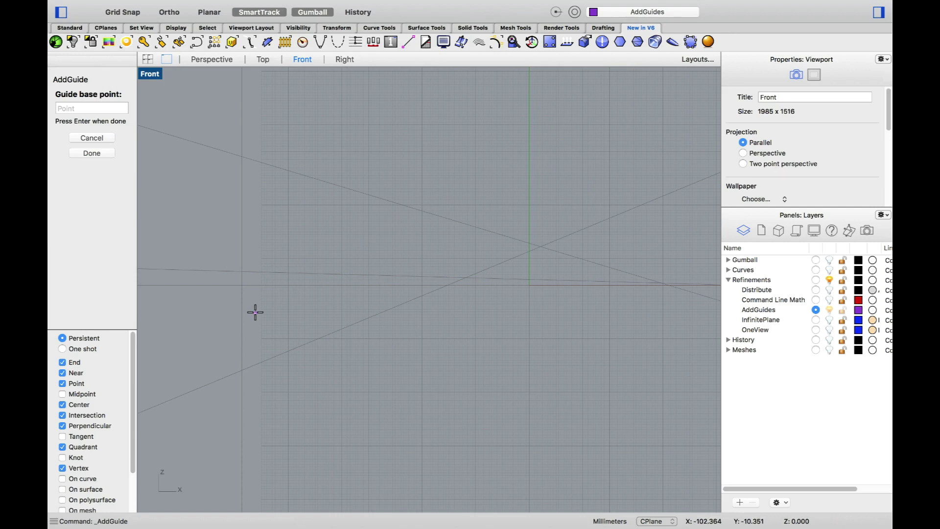
Step: Begin a freeform curve, placing its first three points at guide intersections
key(Escape)
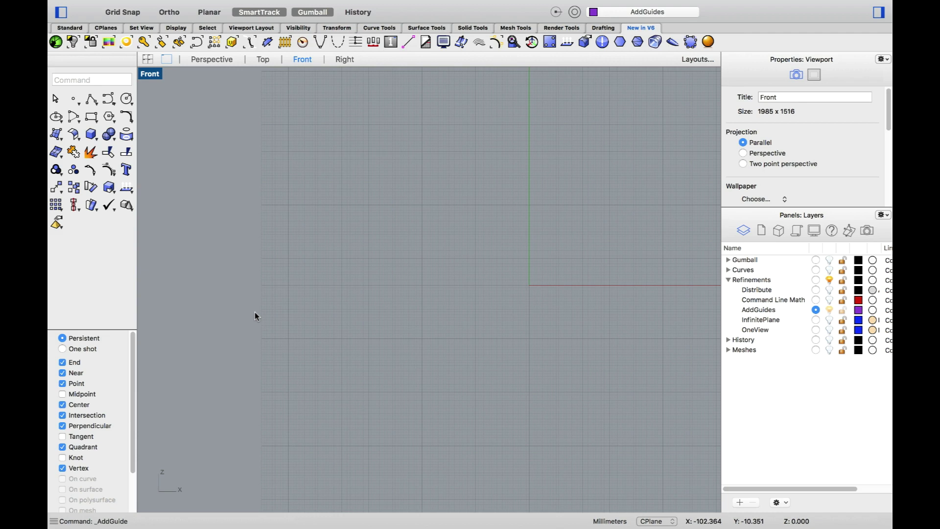
click(109, 99)
scroll(448, 250, right, 5)
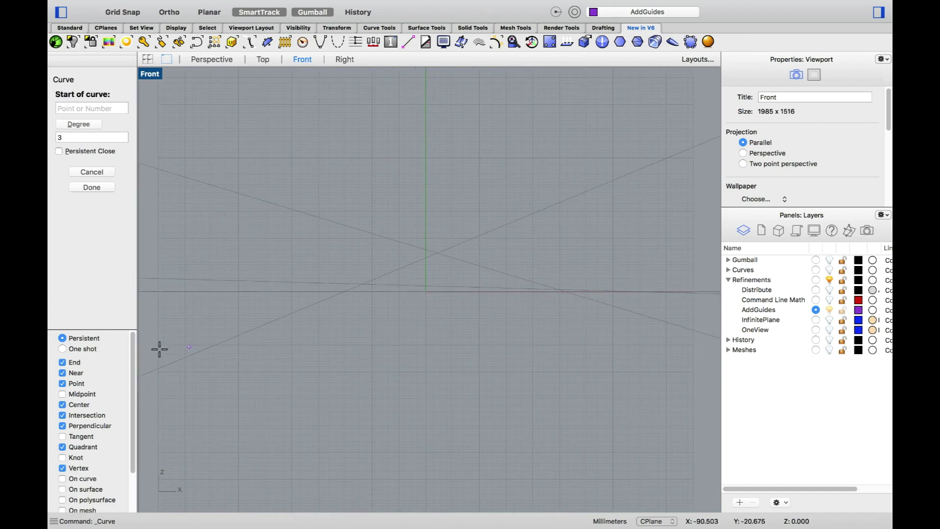
scroll(506, 272, right, 5)
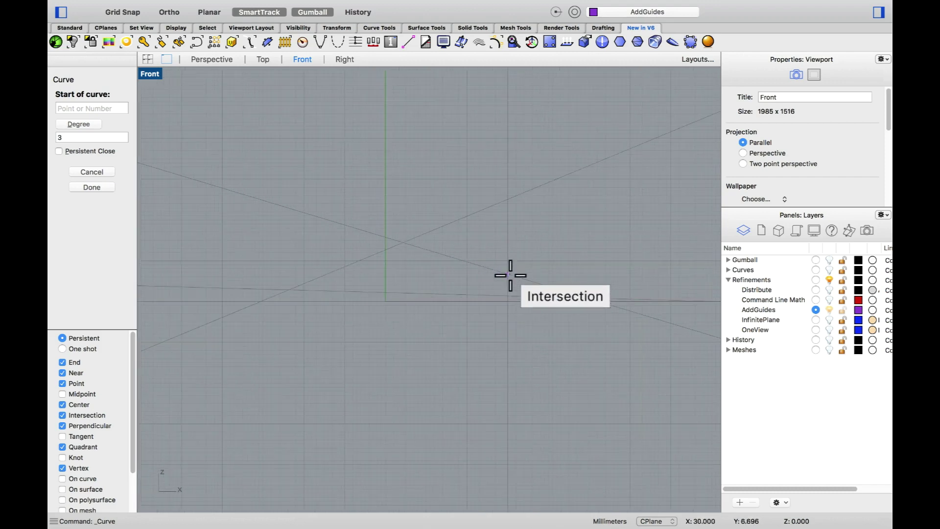
click(508, 342)
click(506, 264)
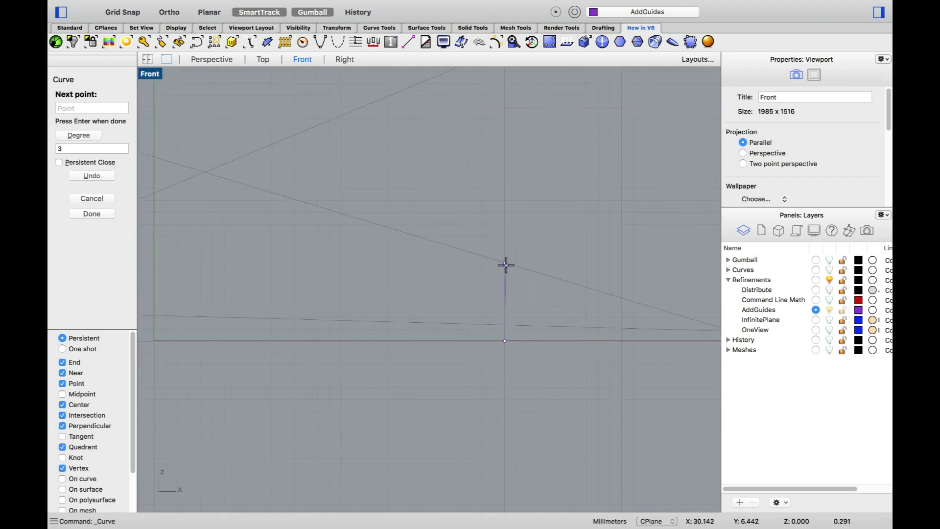
click(355, 219)
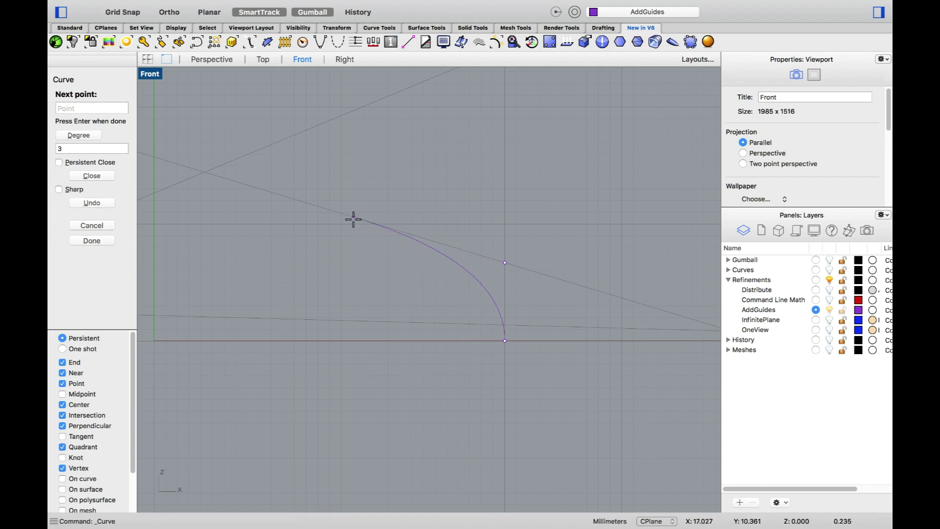
Step: Add the remaining curve points along the guides, ending at the left, and finish the curve
scroll(330, 233, down, 3)
scroll(457, 256, left, 4)
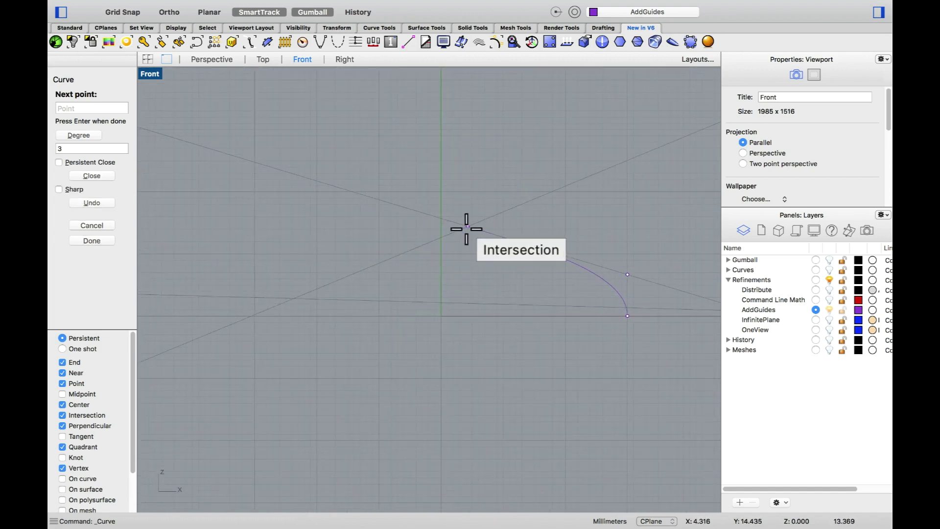
click(467, 226)
click(406, 253)
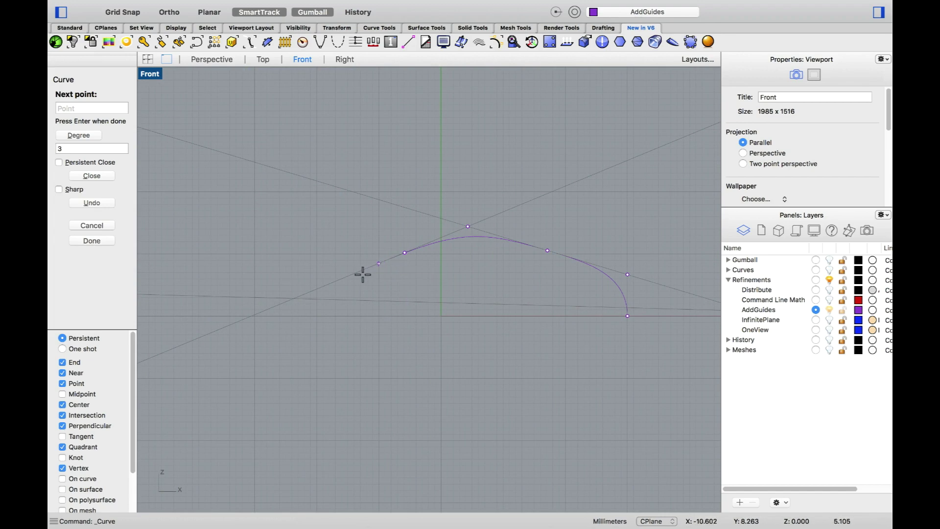
click(294, 300)
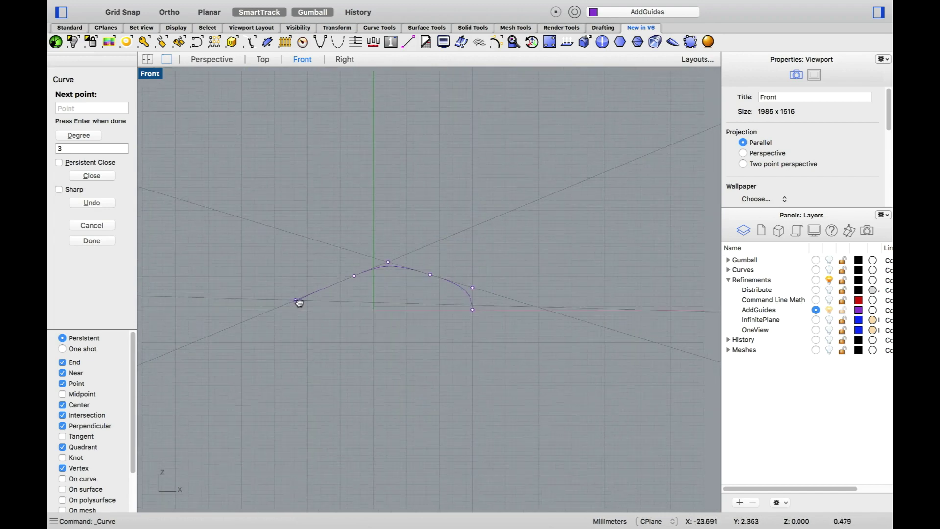
scroll(299, 304, down, 3)
scroll(441, 302, left, 4)
click(516, 301)
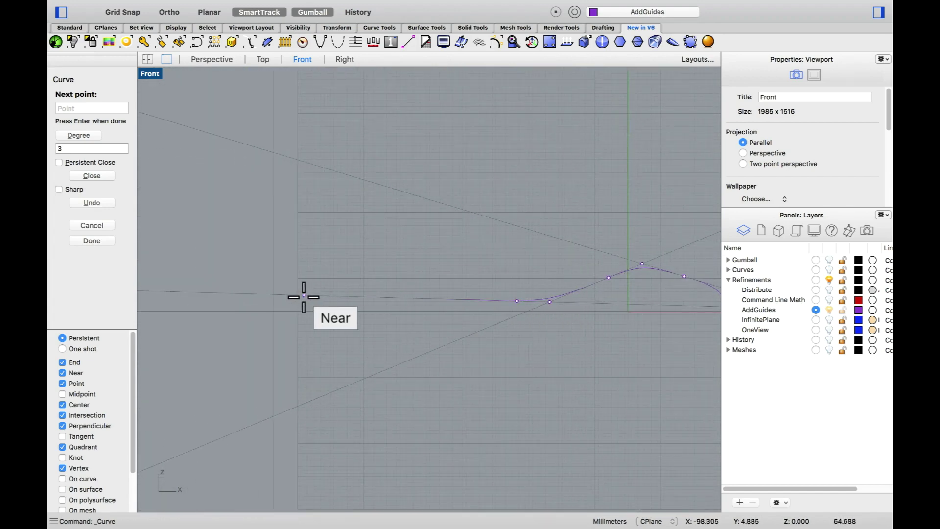
click(274, 310)
key(Return)
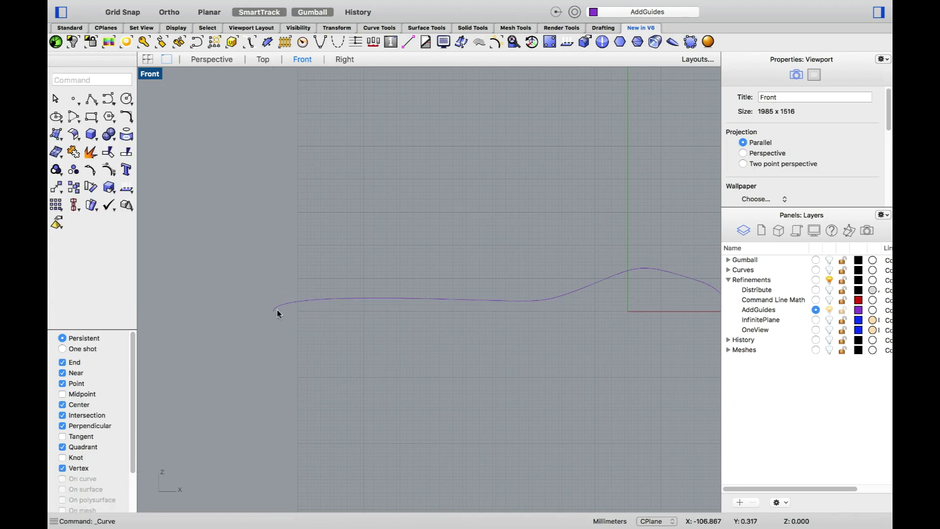
Step: Drag one of the curve's control points rightward to smooth the rise into its crest
scroll(433, 316, down, 2)
scroll(385, 306, right, 3)
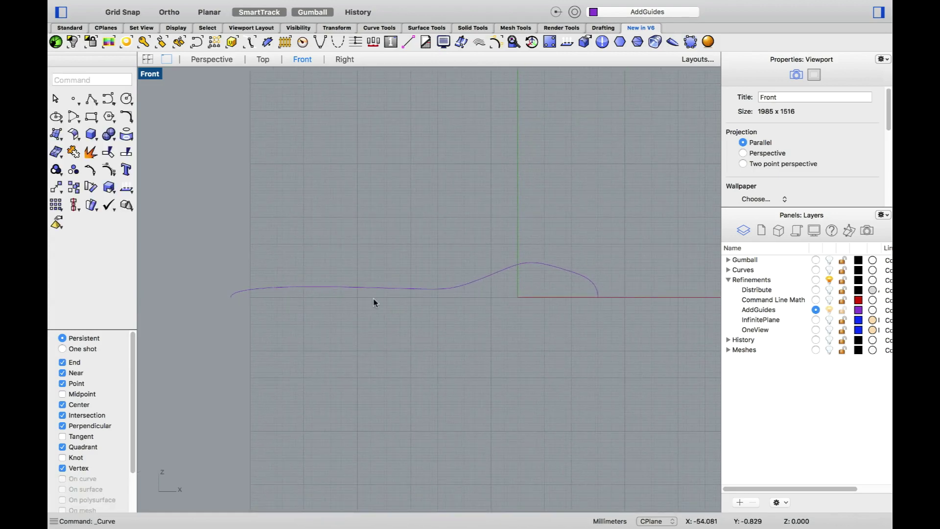
click(397, 291)
scroll(431, 298, up, 2)
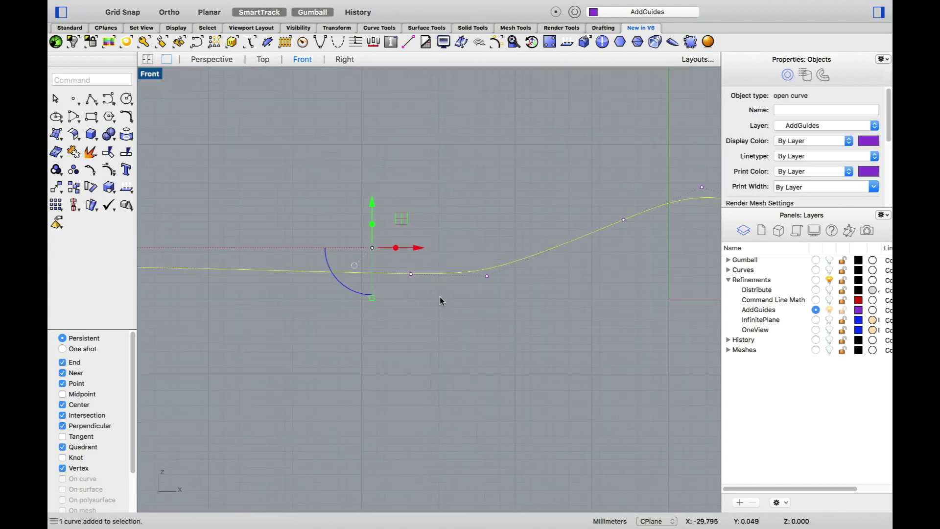
drag(411, 269, 411, 273)
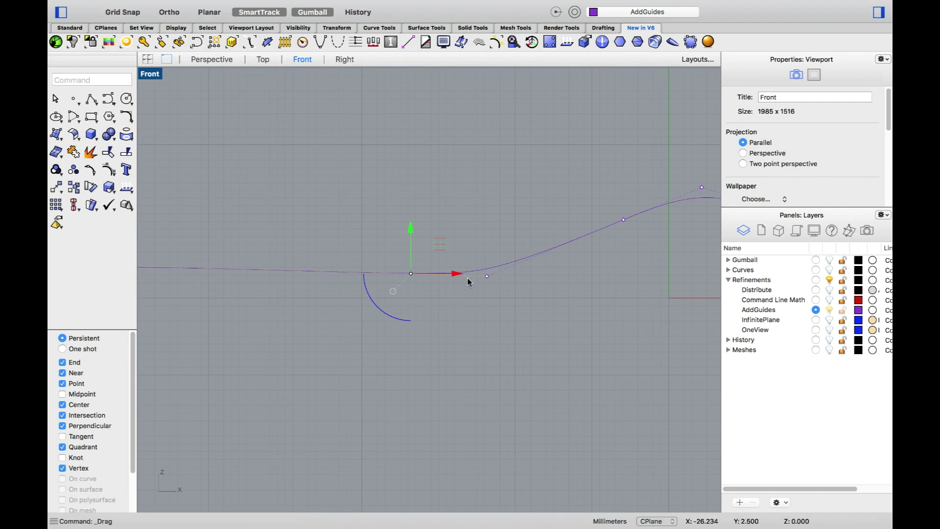
drag(481, 251, 529, 277)
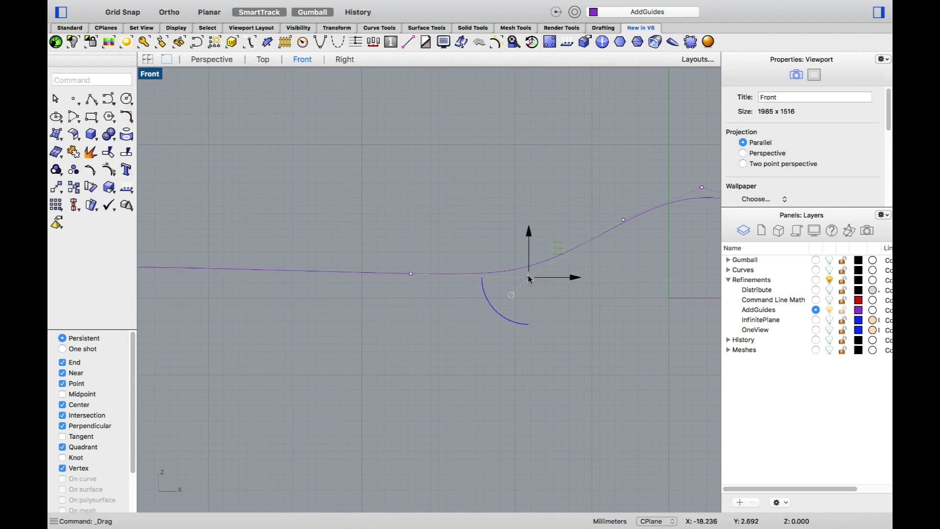
scroll(441, 292, down, 5)
click(408, 338)
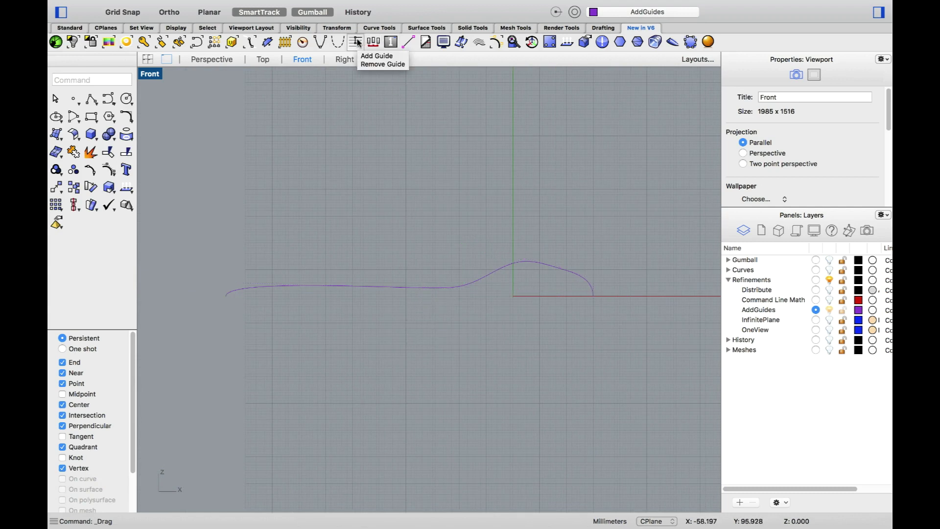
Step: Delete every construction guide using RemoveGuide's Remove All option
right_click(358, 42)
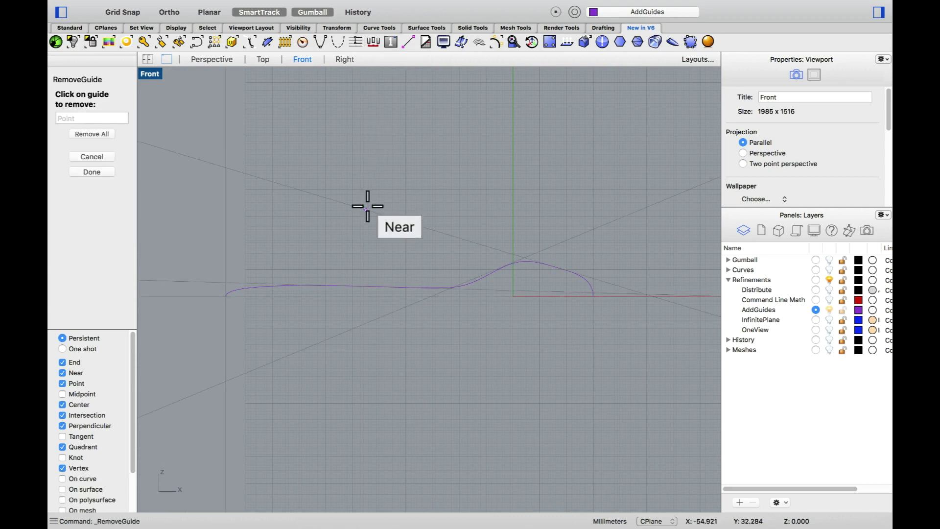
click(367, 204)
click(228, 178)
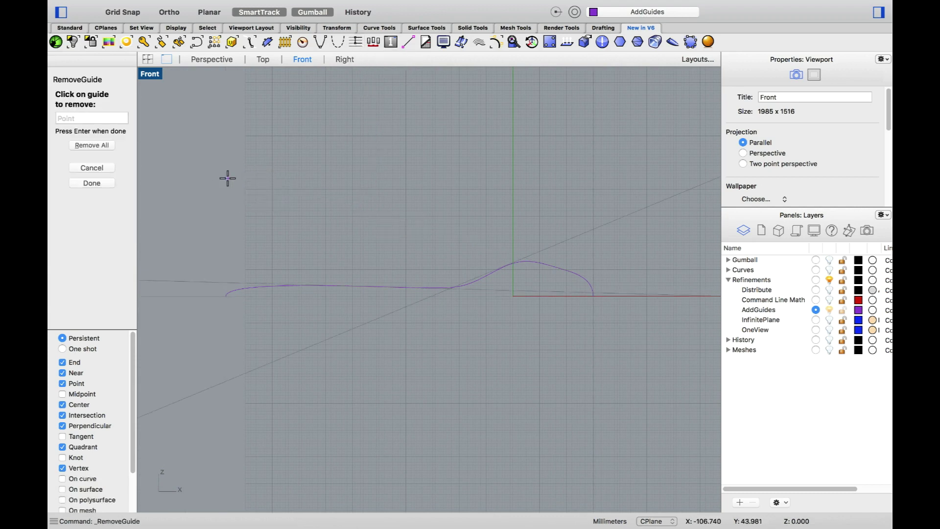
click(92, 145)
click(92, 146)
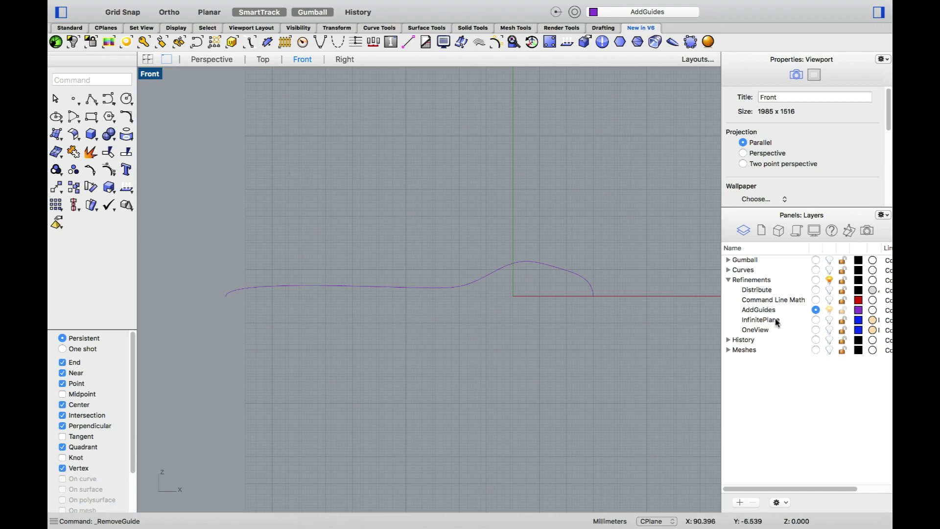
Step: Make InfinitePlane the current layer, hide AddGuides, and recentre the sphere in shaded Perspective
click(816, 320)
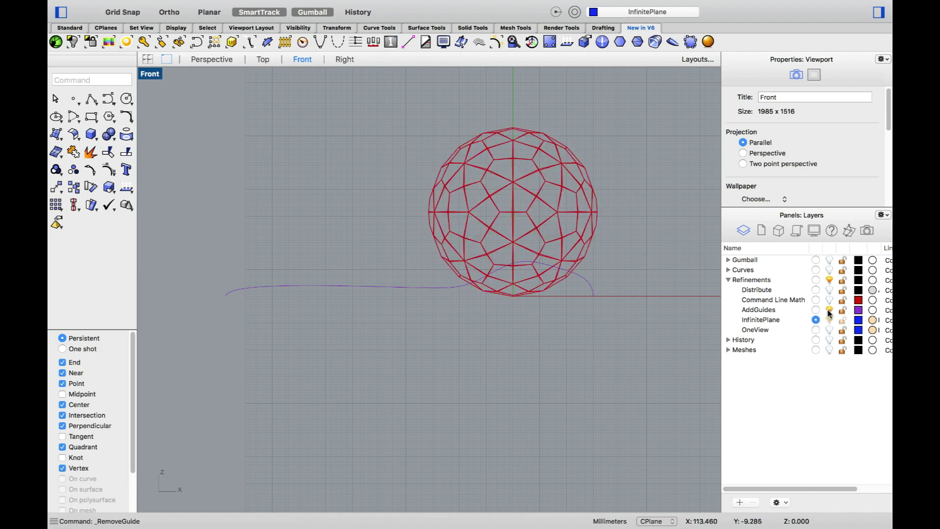
click(830, 310)
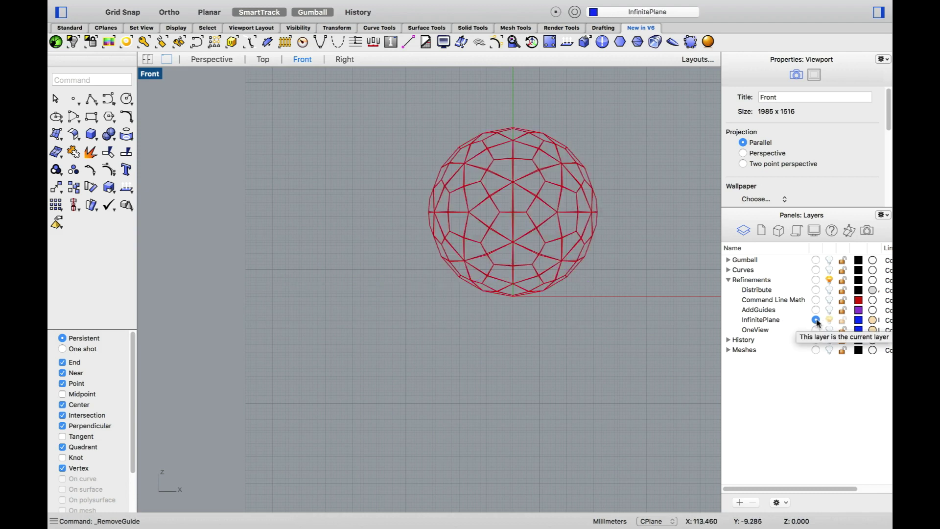
click(212, 58)
scroll(376, 358, down, 5)
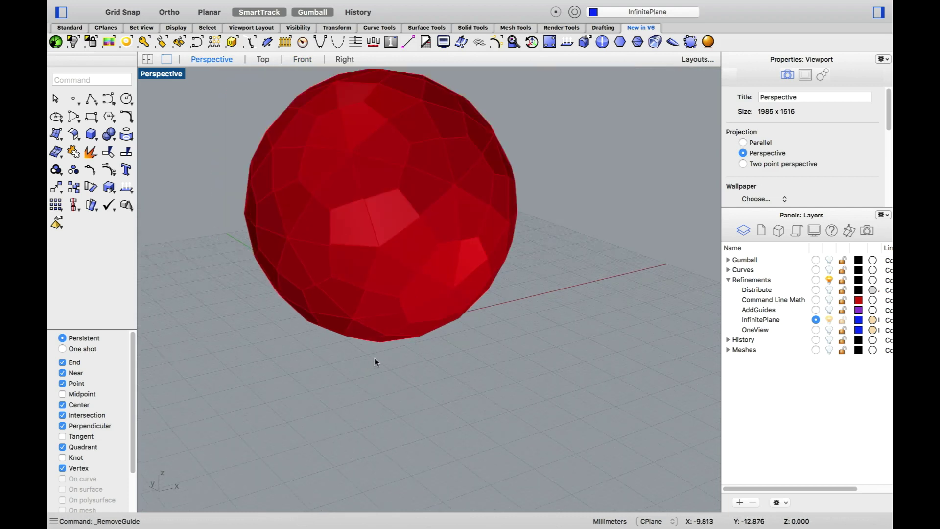
shift+right_drag(377, 350, 444, 342)
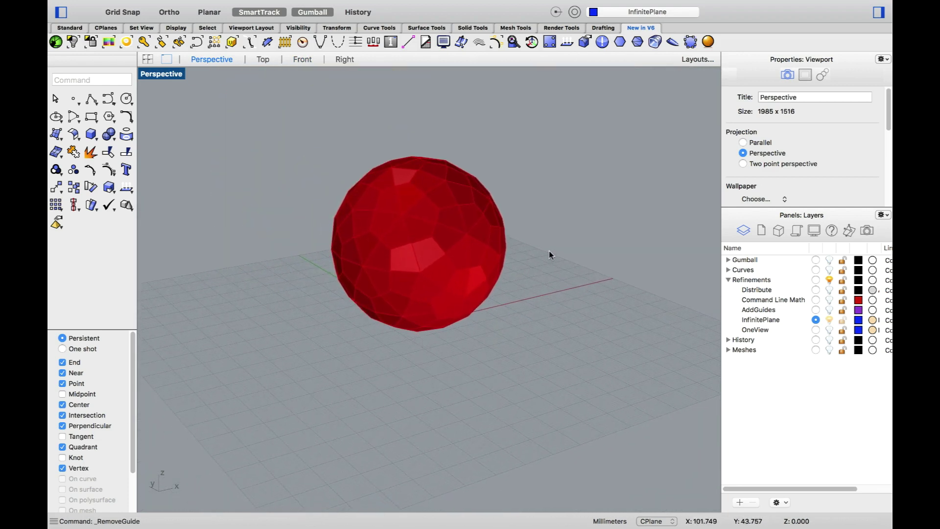
Step: Create horizontal and vertical infinite planes with IPlane, then undo both planes
text(ip)
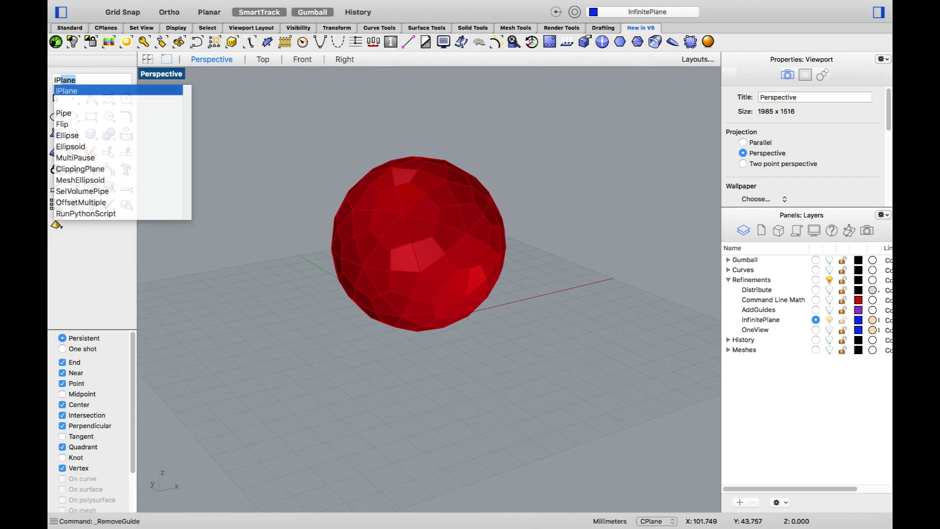
key(Return)
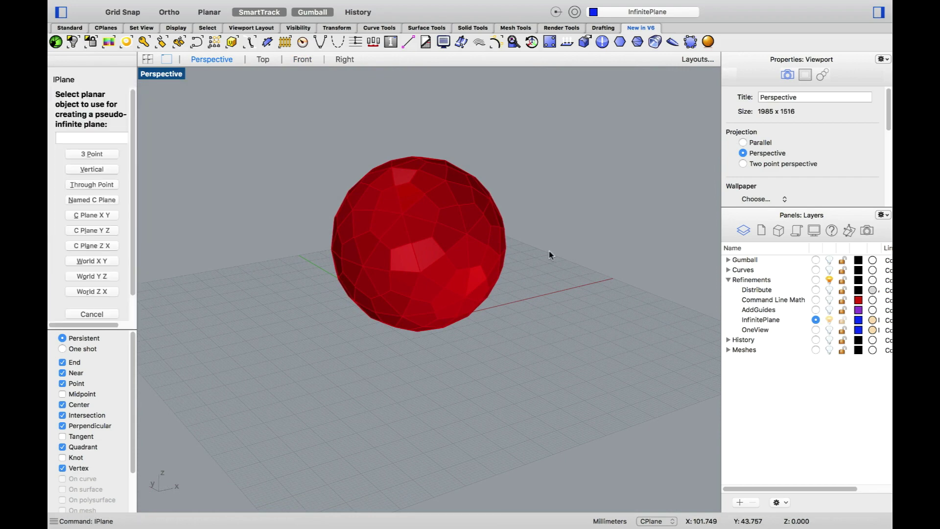
click(86, 216)
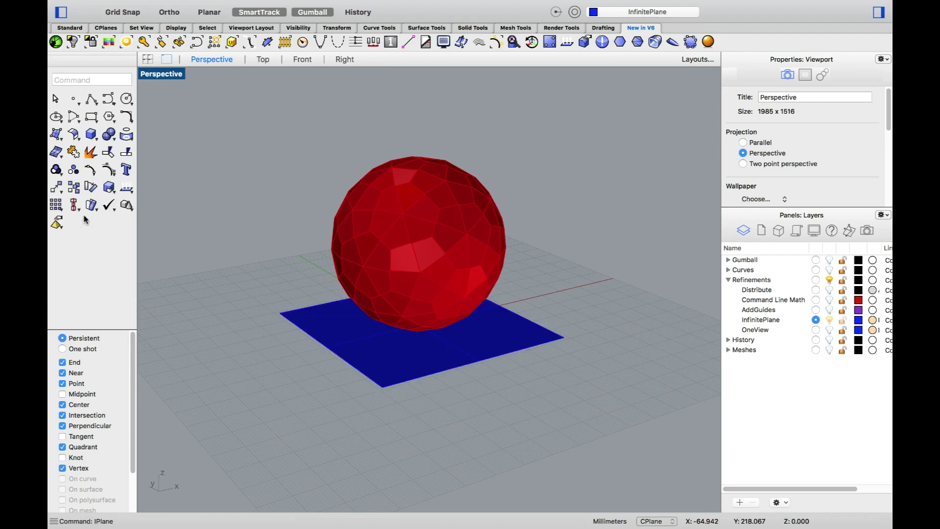
right_click(194, 176)
key(Escape)
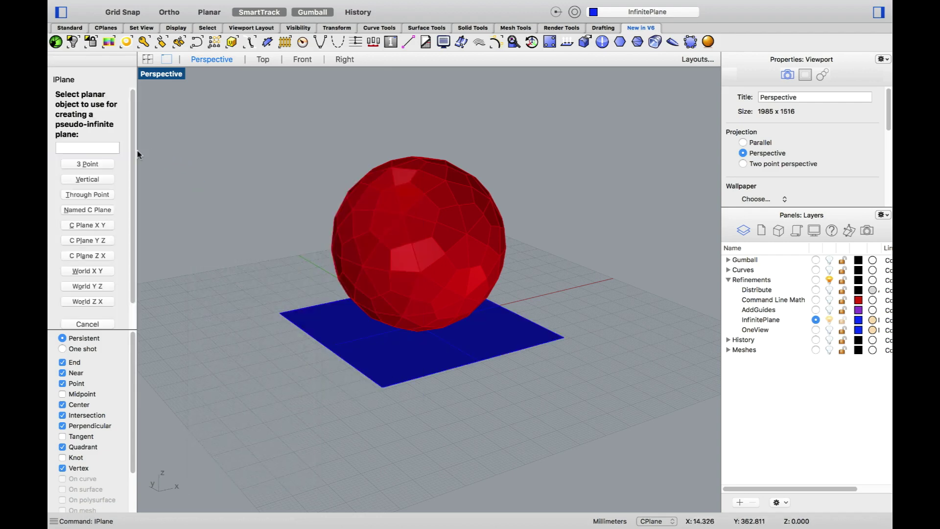
click(81, 240)
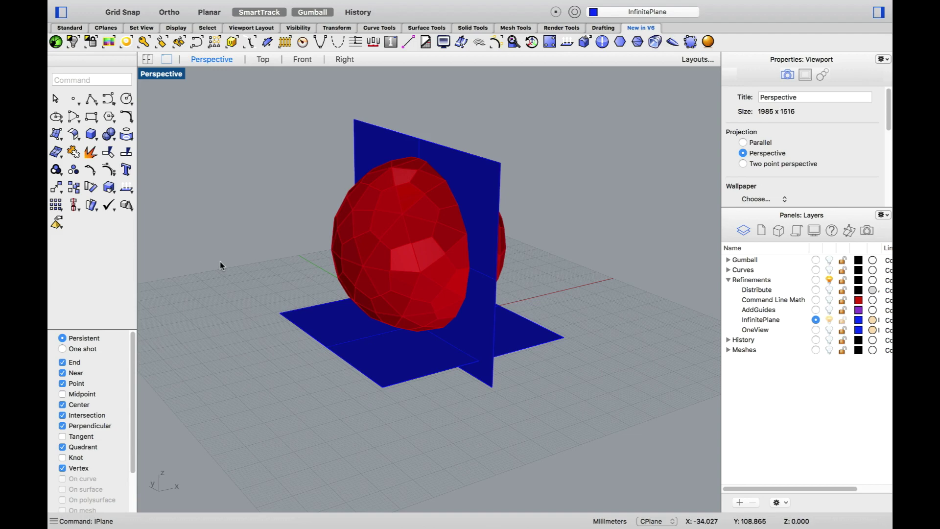
key(super+z)
key(super+z)
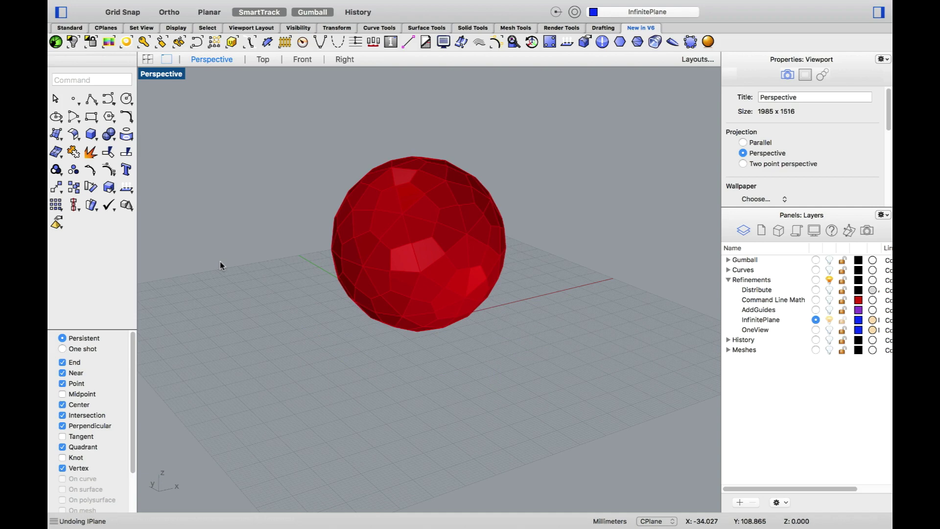
Step: Start Trim with a temporary vertical infinite plane defined by two points across the sphere
click(109, 154)
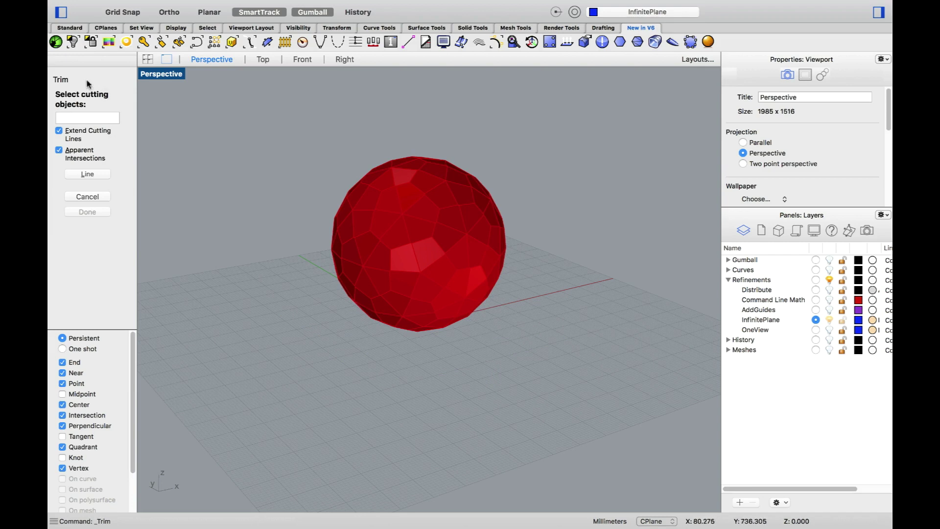
click(75, 116)
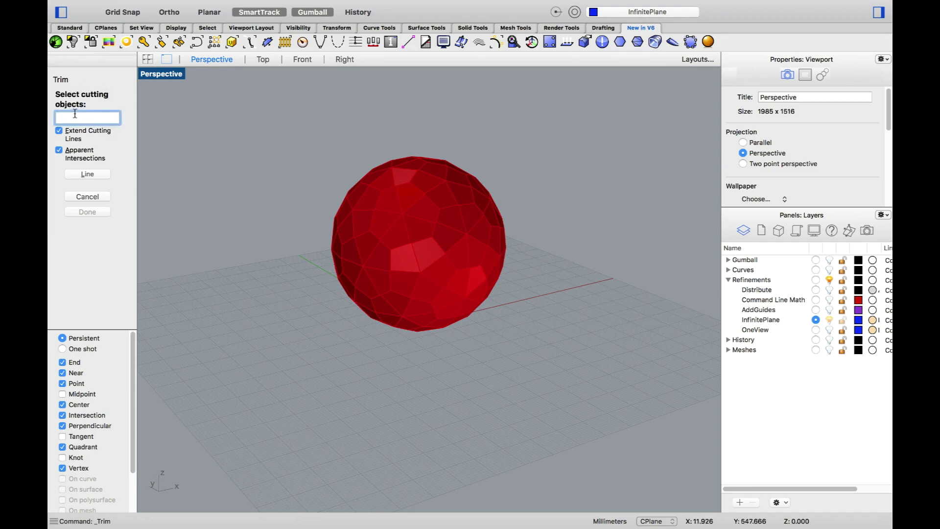
text(ip)
key(Return)
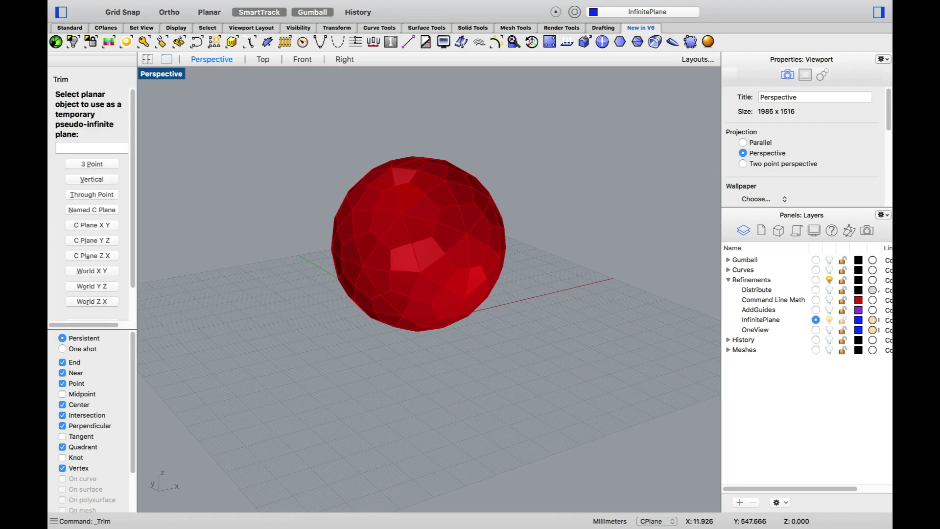
click(92, 179)
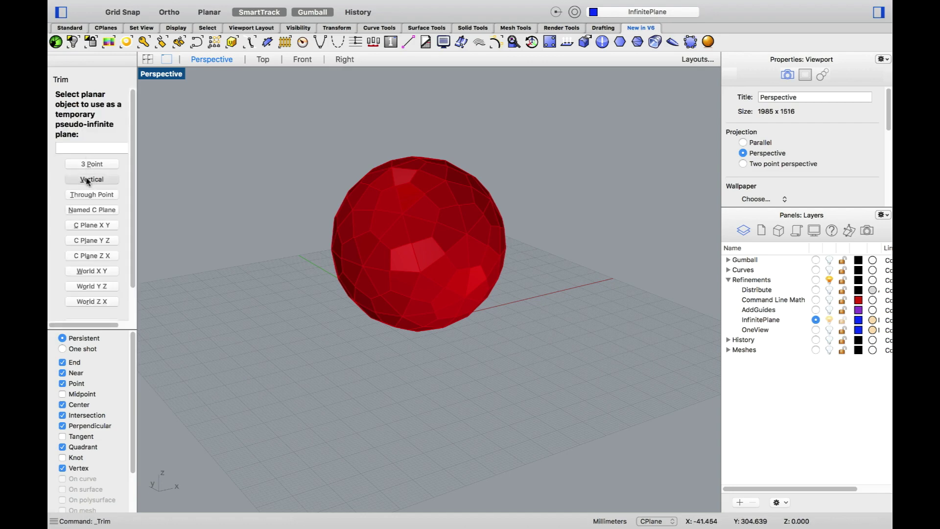
right_drag(258, 152, 265, 220)
click(275, 234)
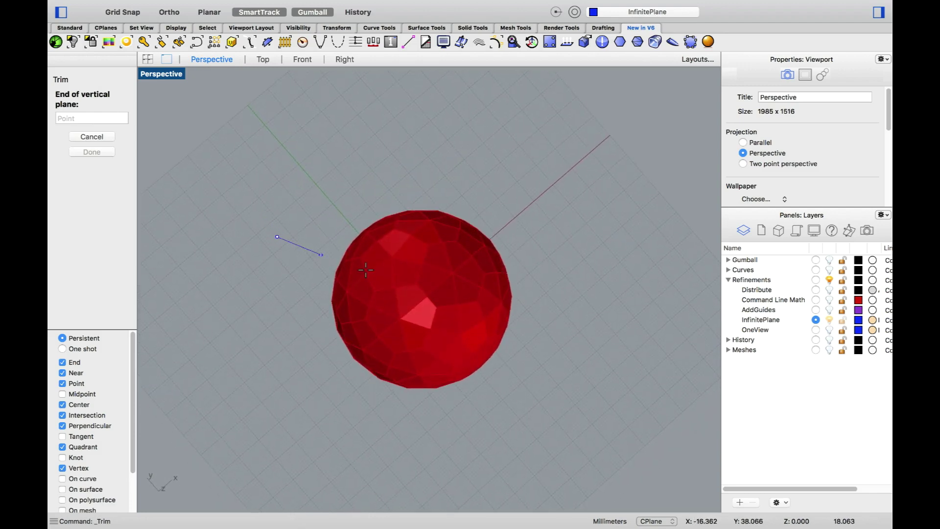
click(564, 304)
Step: Confirm the cutting plane and trim away the sphere's right half
right_drag(466, 355, 472, 310)
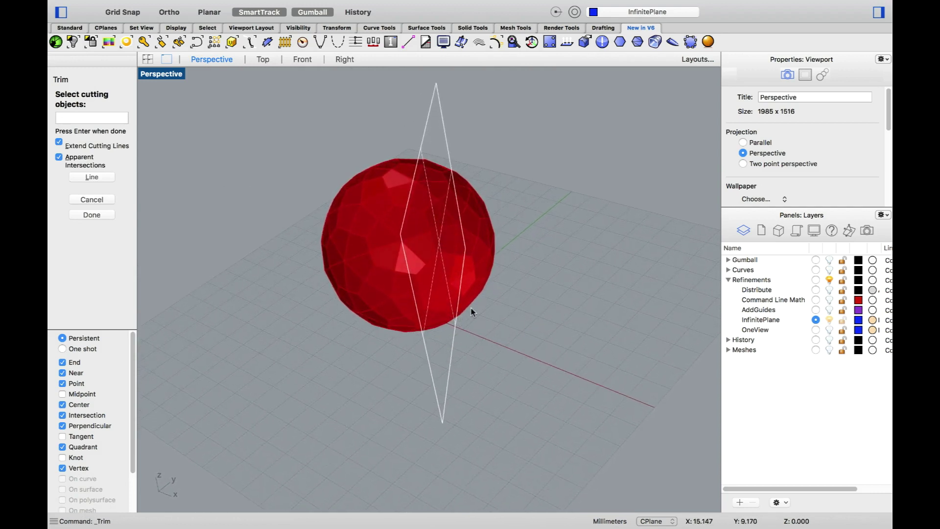
key(Return)
click(486, 261)
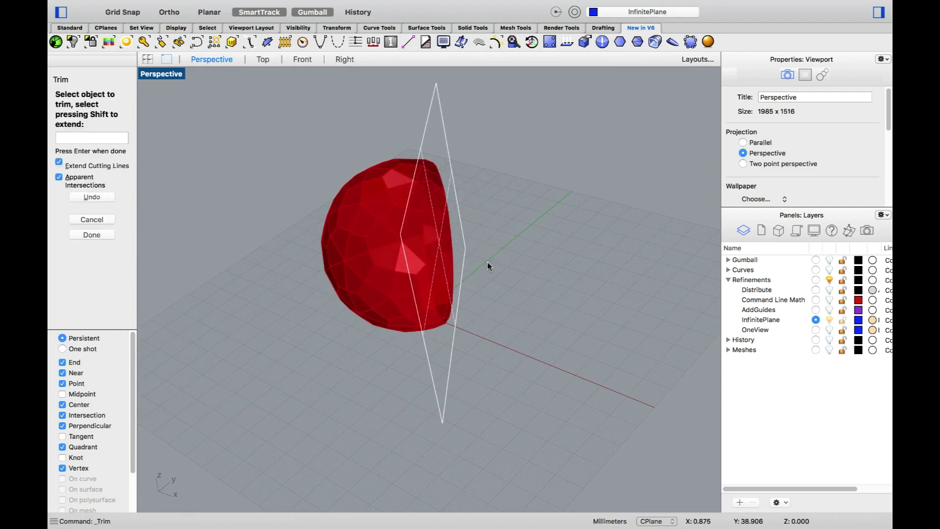
key(Return)
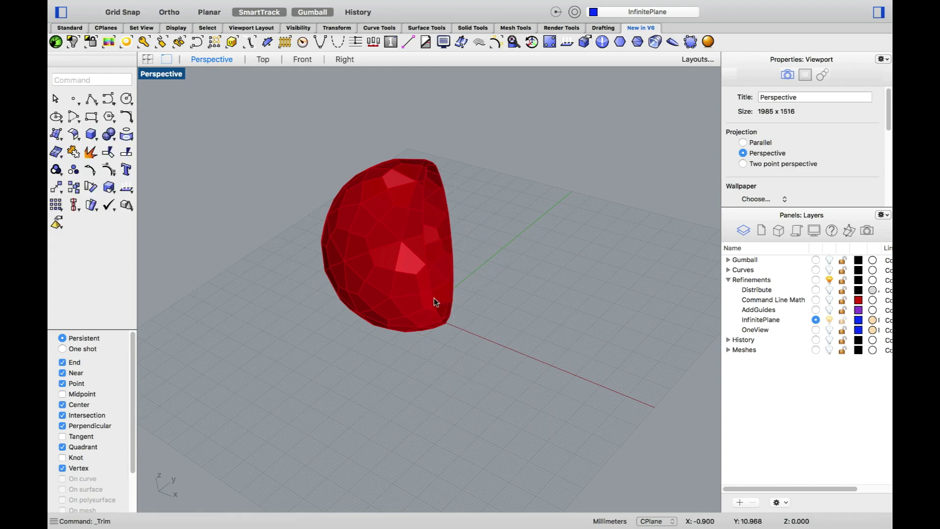
right_drag(434, 298, 459, 293)
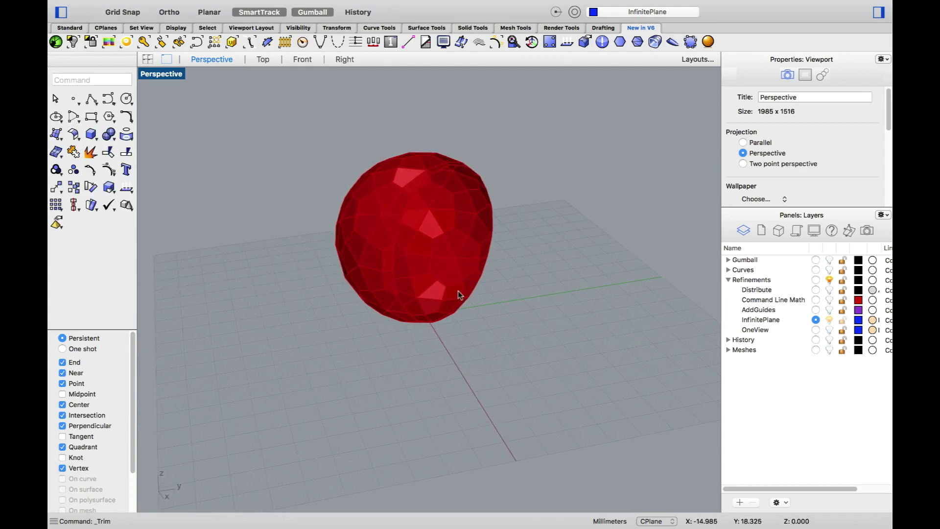
Step: Undo the trim to restore the whole sphere and choose it for a Boolean split
key(super+z)
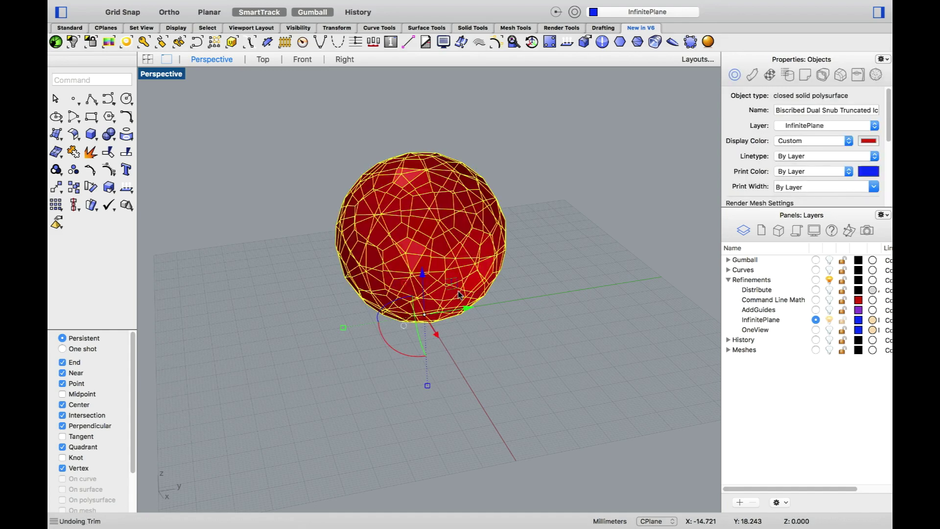
key(Escape)
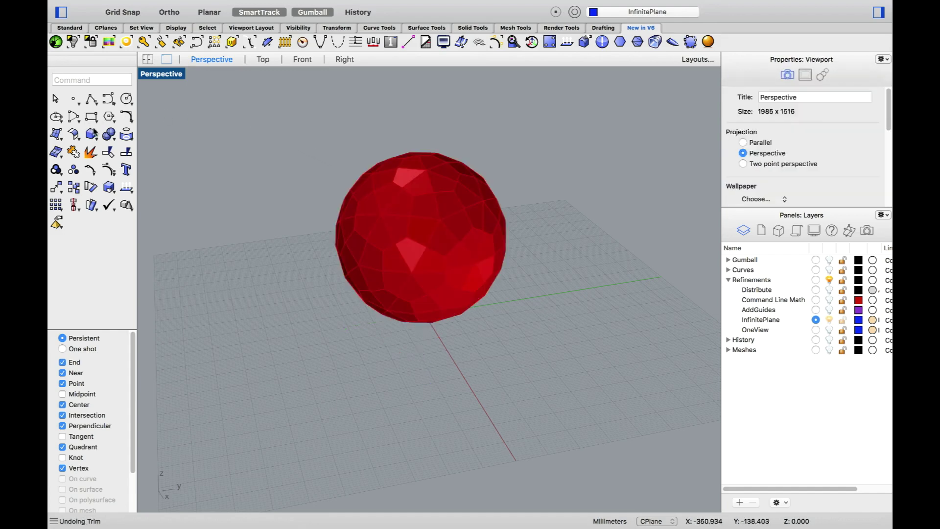
click(109, 134)
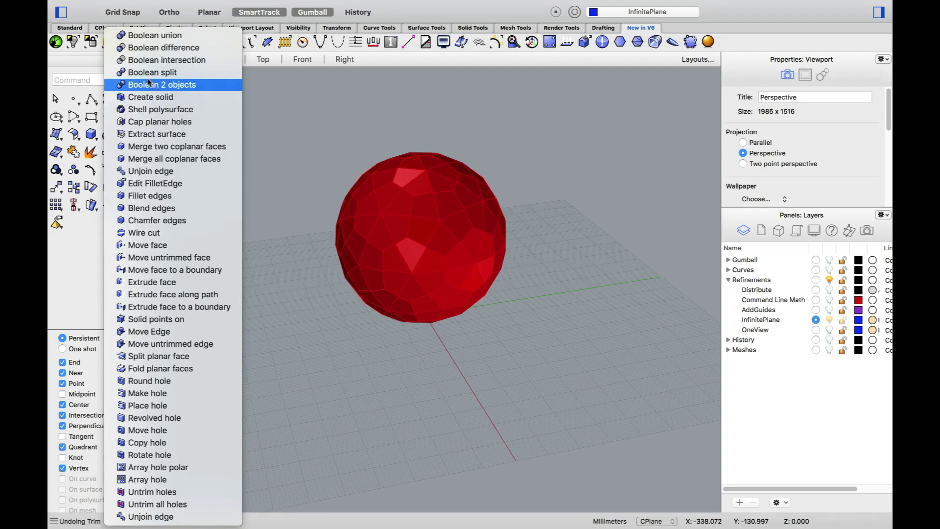
click(196, 72)
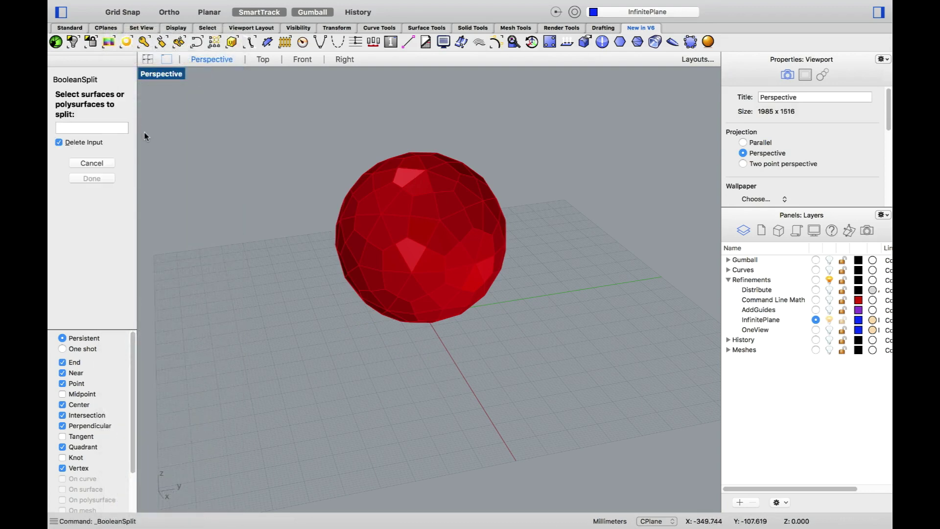
click(457, 222)
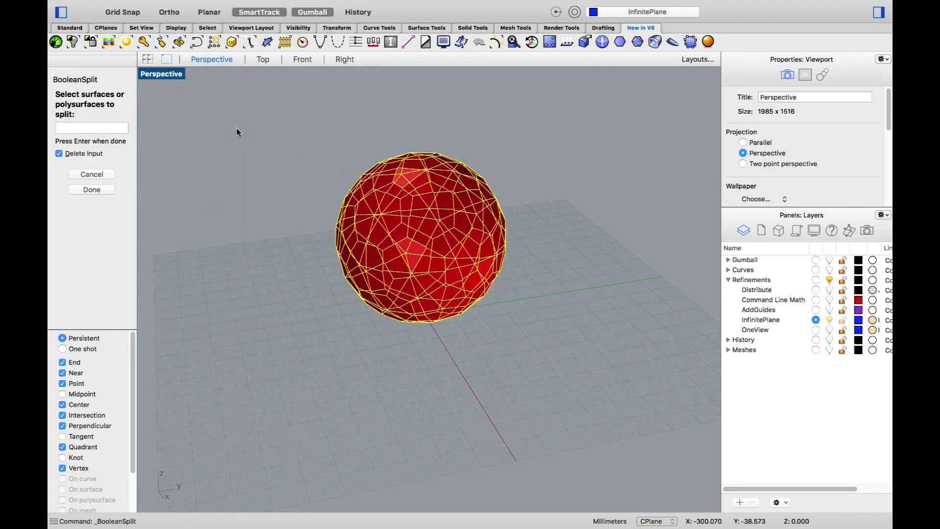
key(Return)
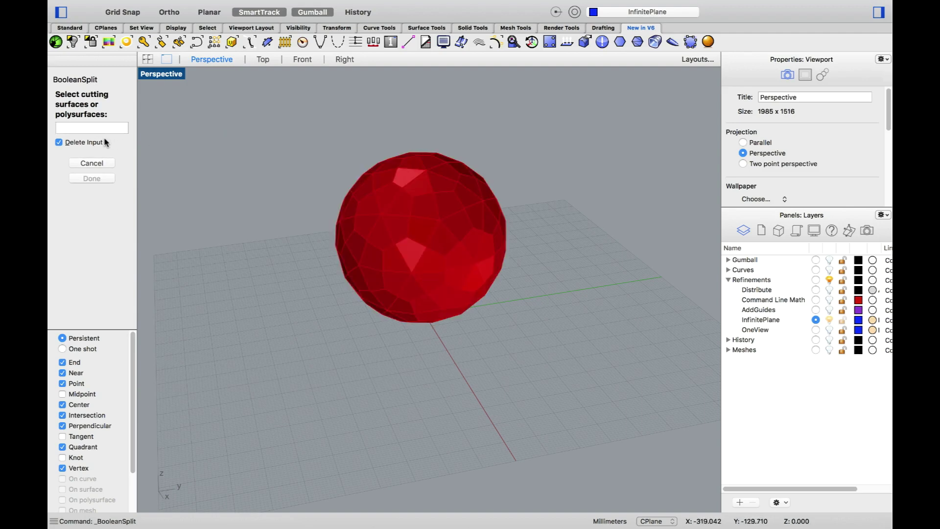
Step: Split the sphere with a temporary C Plane Z X infinite plane, then select the left half
click(107, 128)
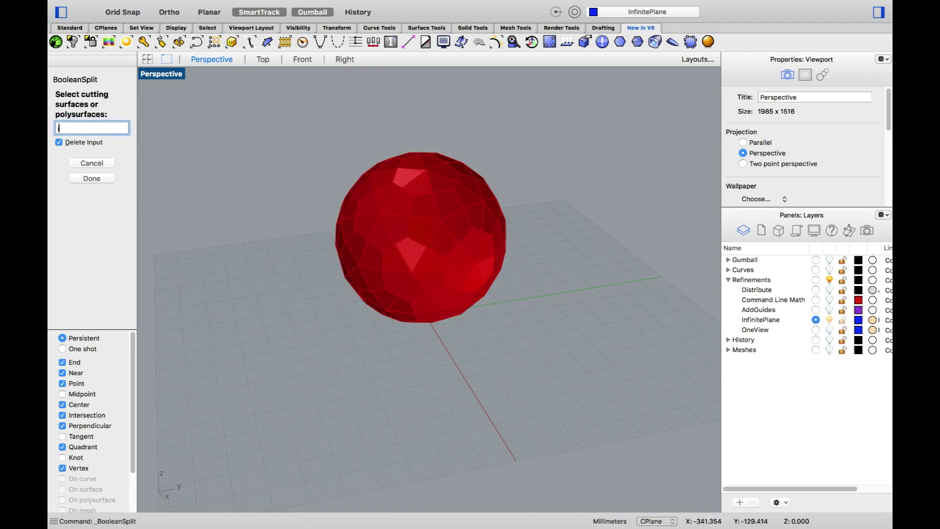
text(ip)
key(Return)
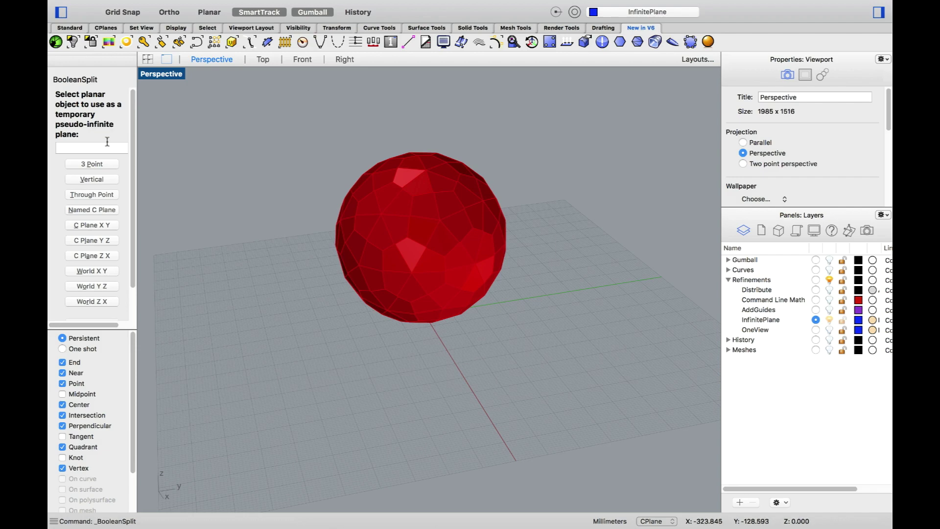
click(93, 256)
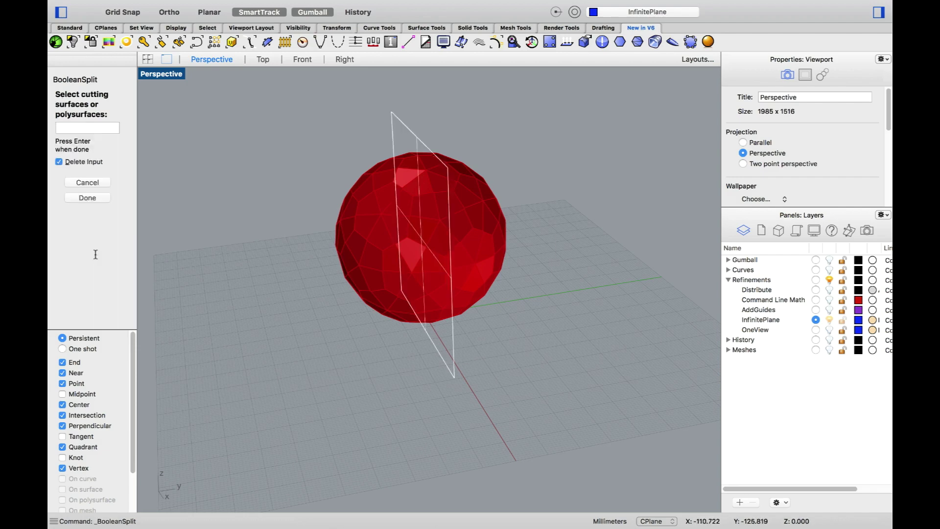
key(Return)
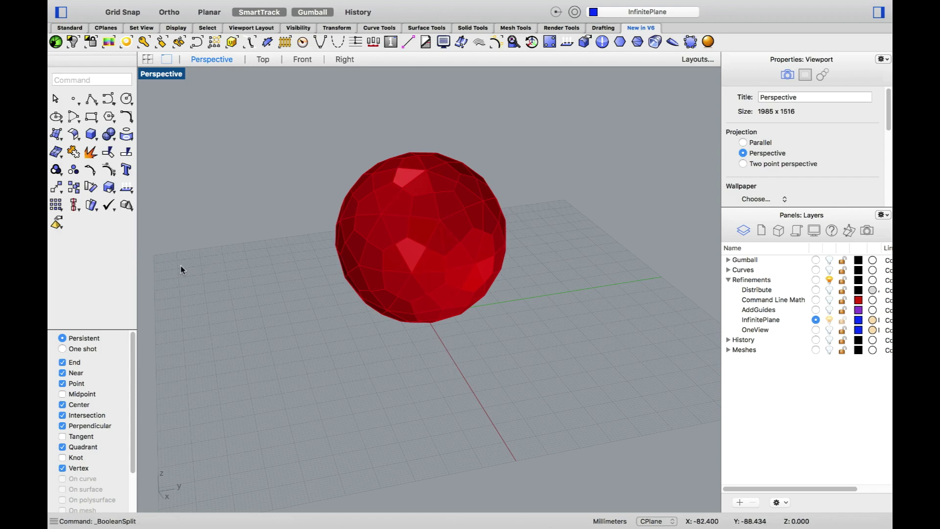
click(364, 250)
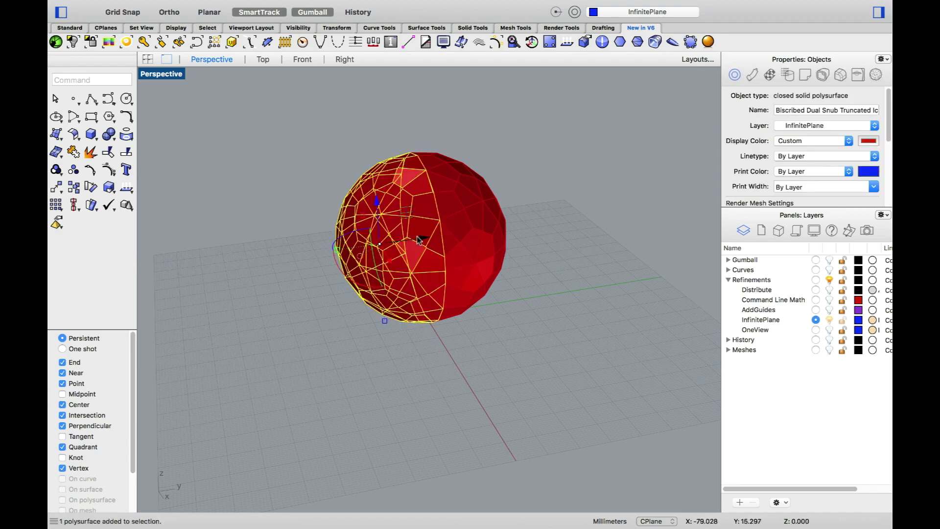
Step: Drag the left sphere half leftward away from the right half and deselect it
drag(430, 276, 331, 289)
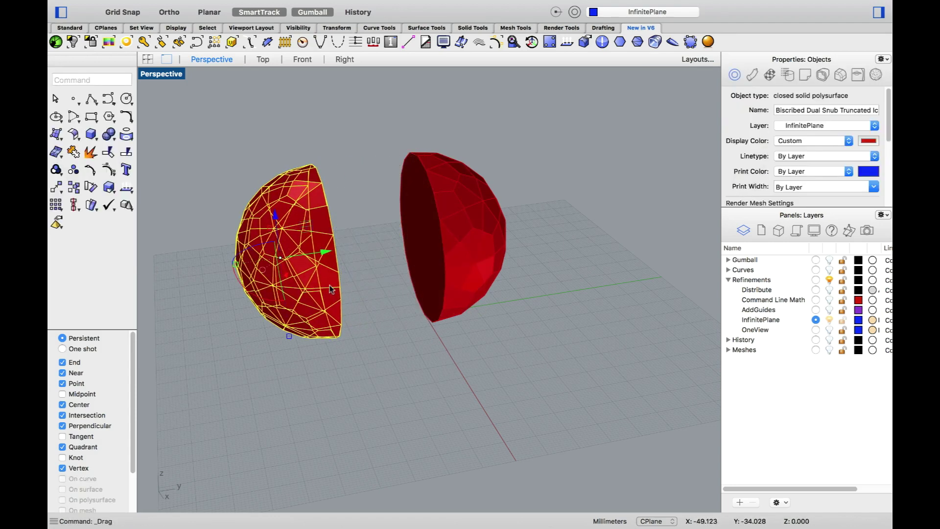
click(375, 299)
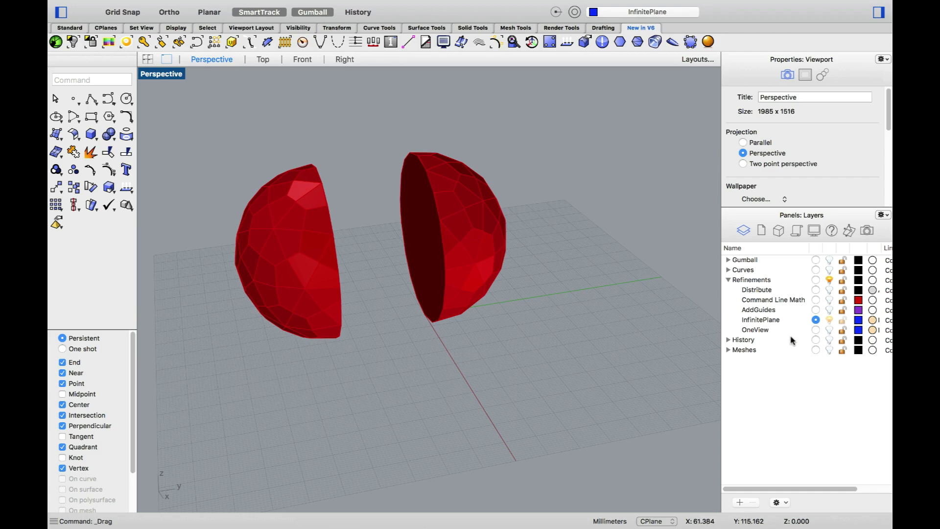
Step: Set OneView as the current layer and turn off the InfinitePlane layer's light bulb
click(816, 330)
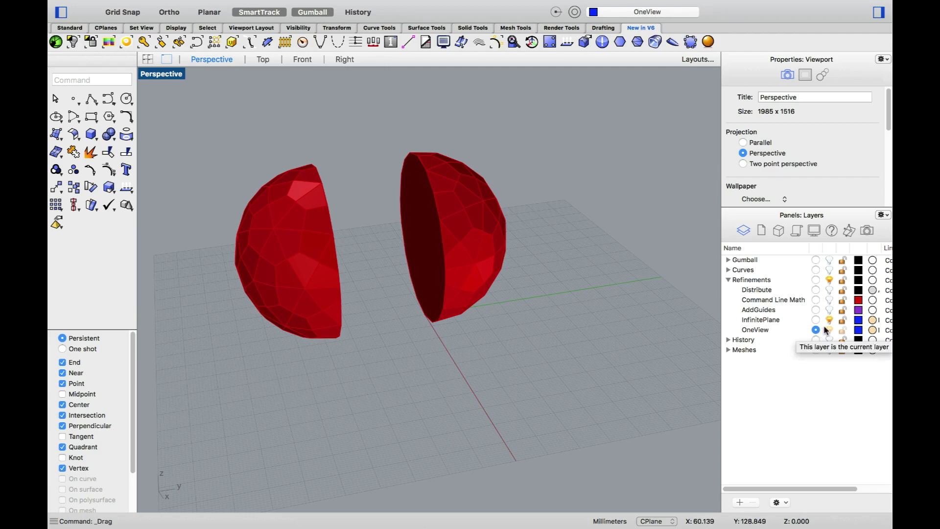
click(830, 321)
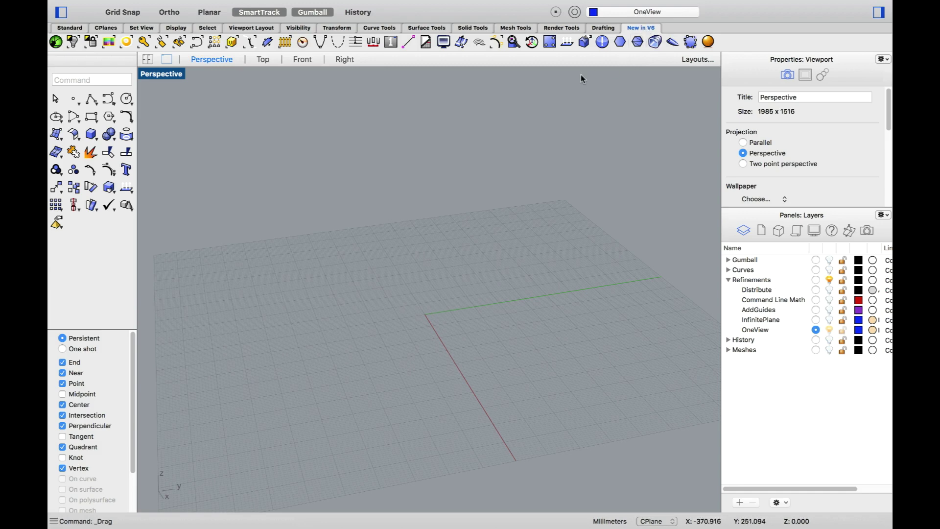
Step: Enable OneView and orbit Perspective to watch the construction plane snap to views like Left
click(390, 42)
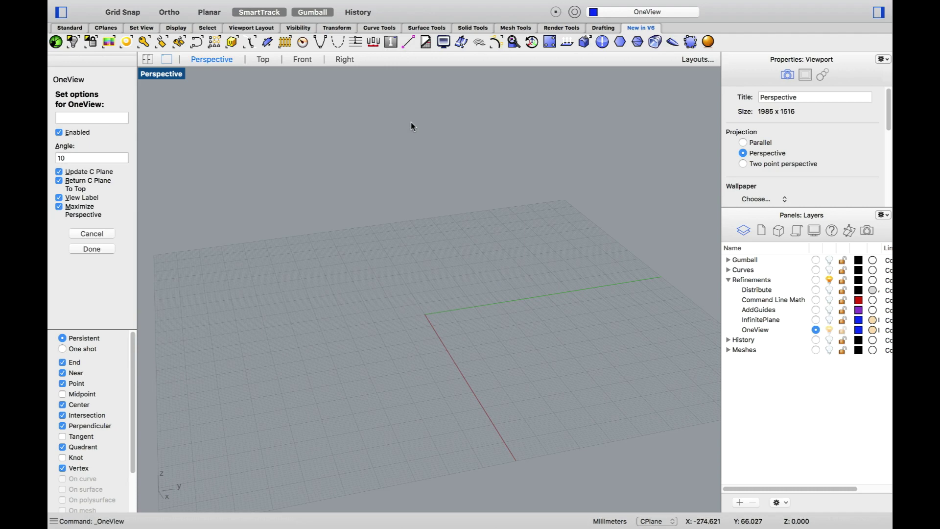
key(Return)
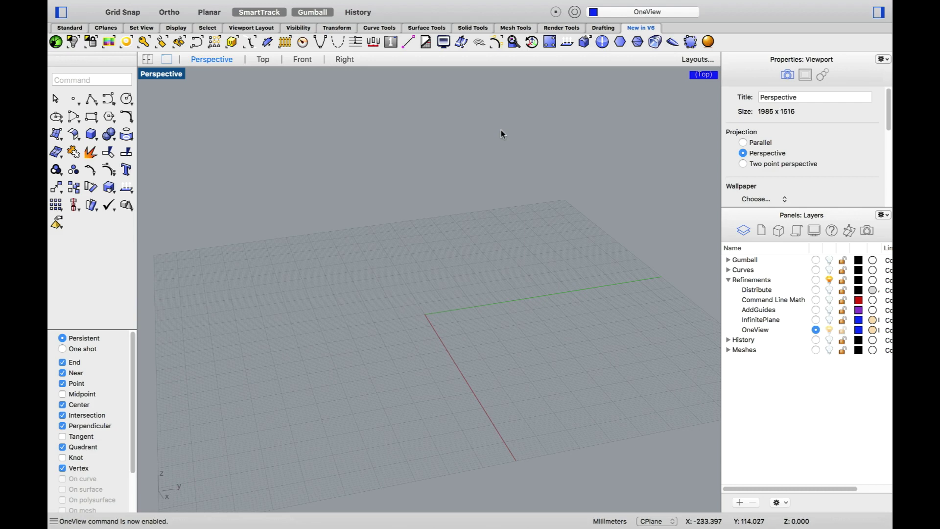
right_drag(478, 163, 459, 214)
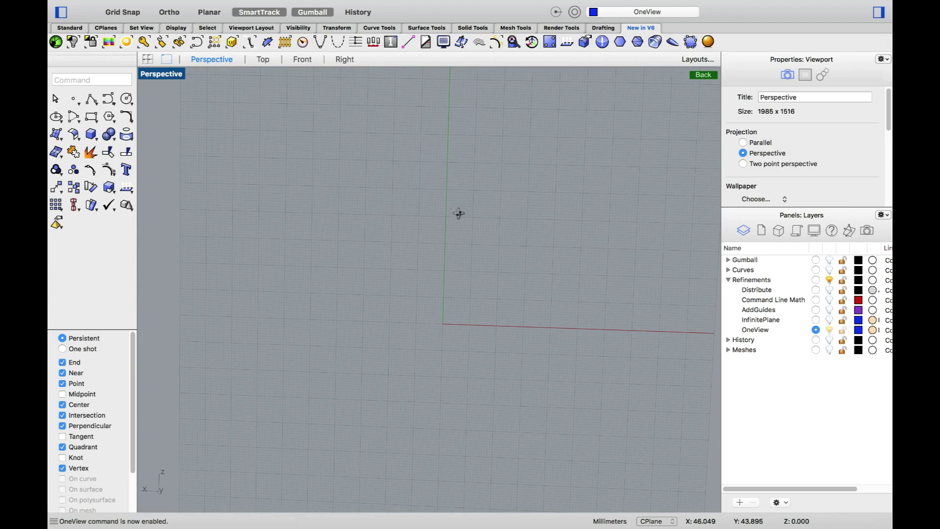
right_drag(563, 243, 471, 189)
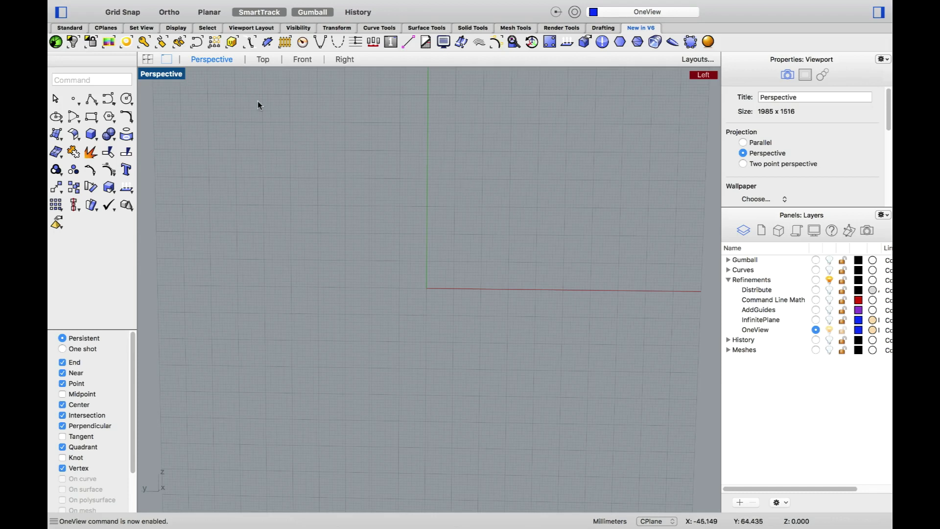
Step: Draw two concentric circles centred at the origin, the second one deformable
click(126, 100)
click(426, 288)
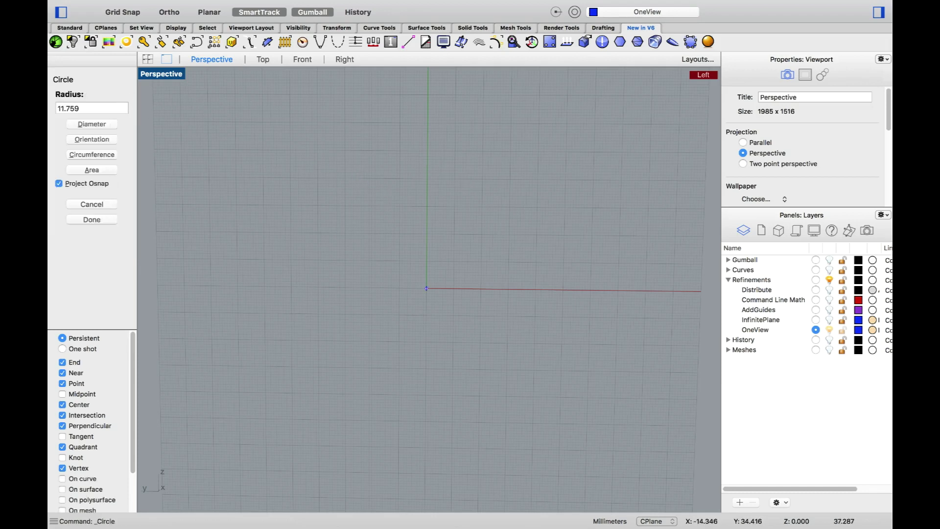
click(453, 292)
right_click(474, 245)
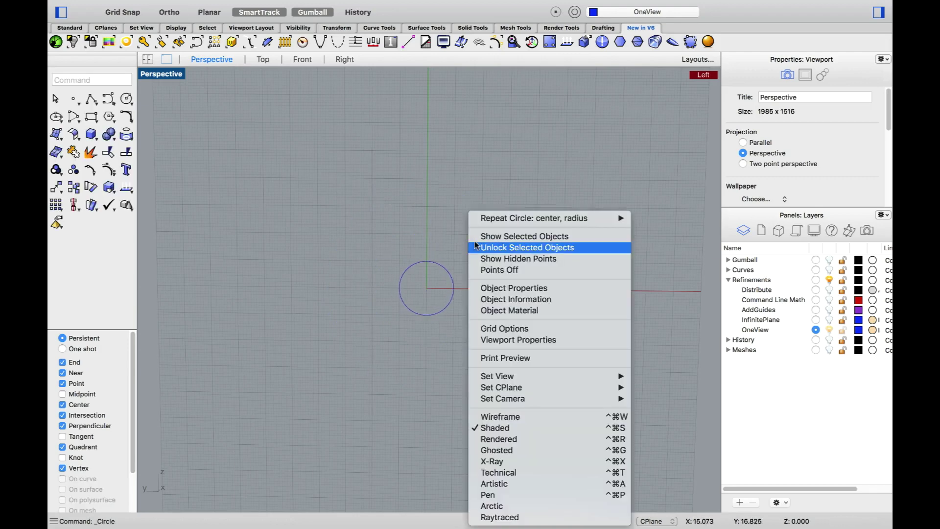
click(493, 220)
click(111, 123)
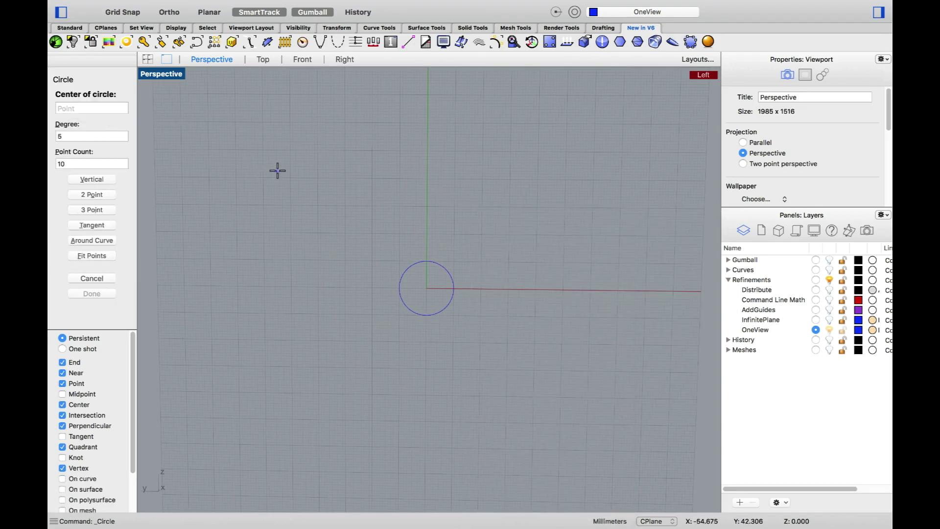
text(0)
key(Return)
scroll(458, 284, up, 3)
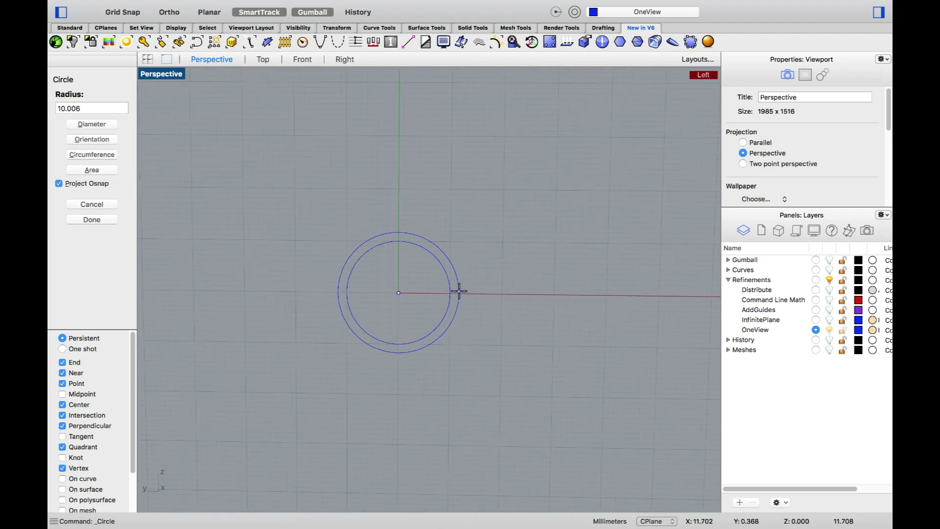
click(458, 294)
Step: Pull a control point at the top of the deformable circle outward
click(458, 294)
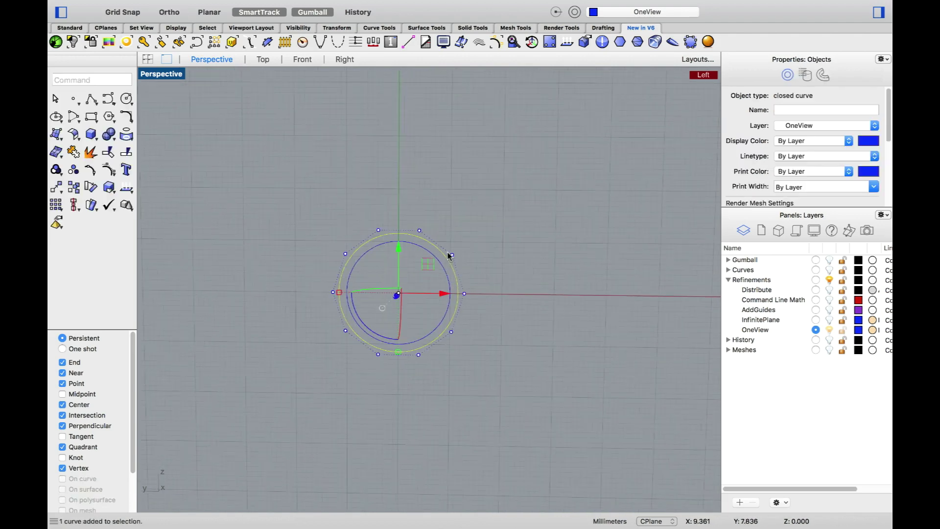
drag(452, 254, 400, 238)
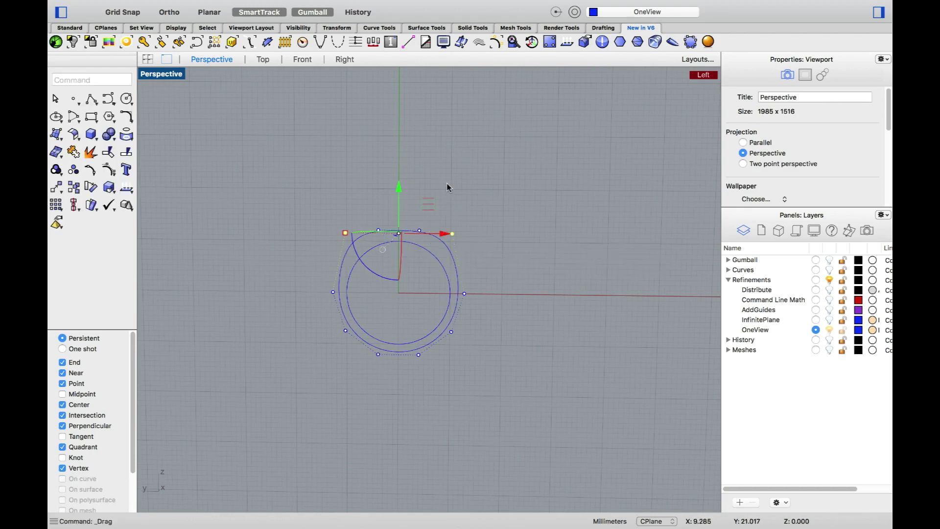
key(Escape)
right_drag(447, 177, 381, 230)
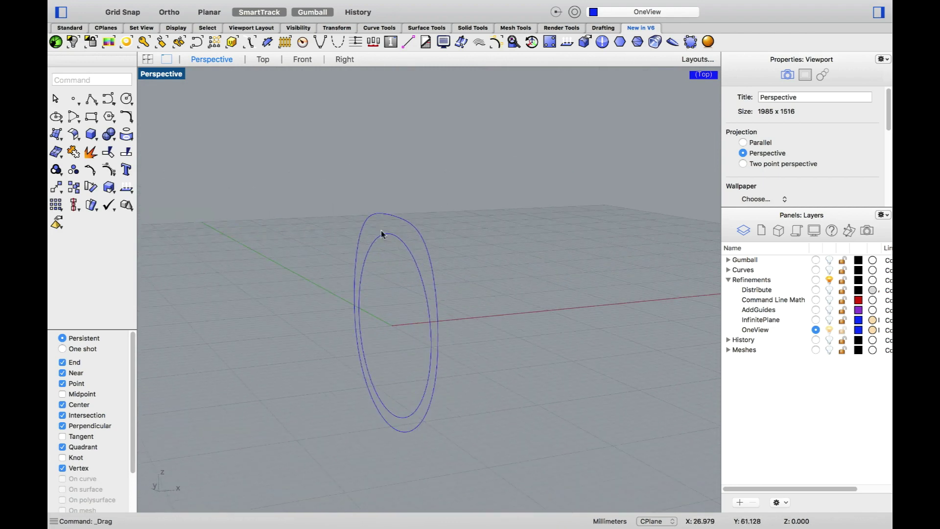
Step: Draw a hooked control point curve from the inner circle's top quadrant on the Front plane
click(109, 98)
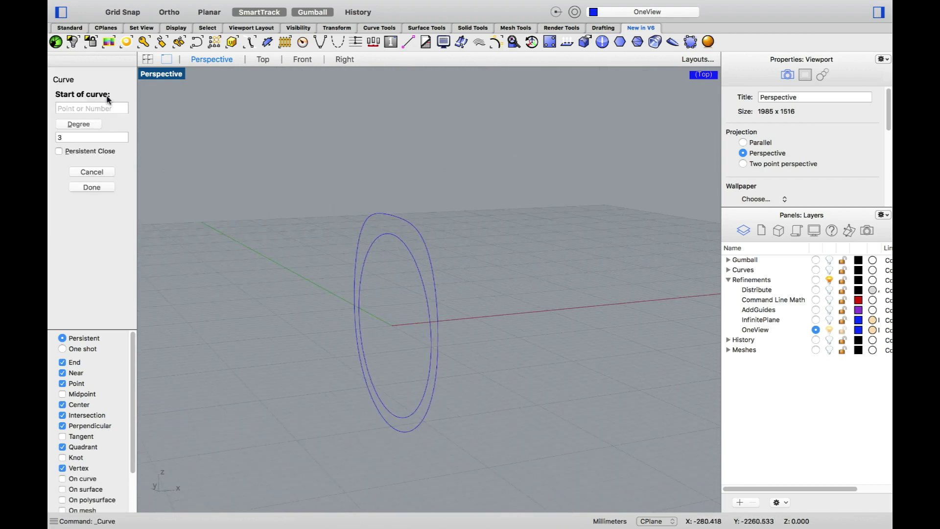
click(394, 233)
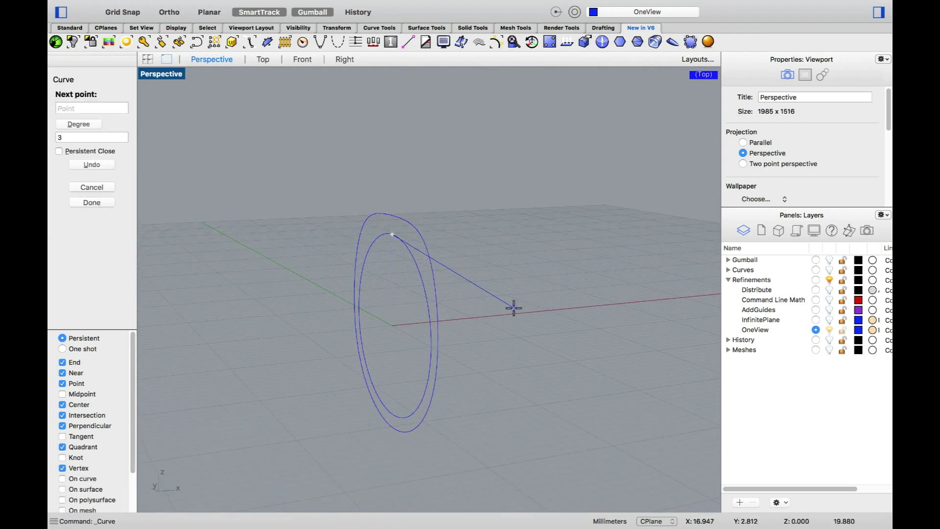
right_drag(513, 308, 490, 301)
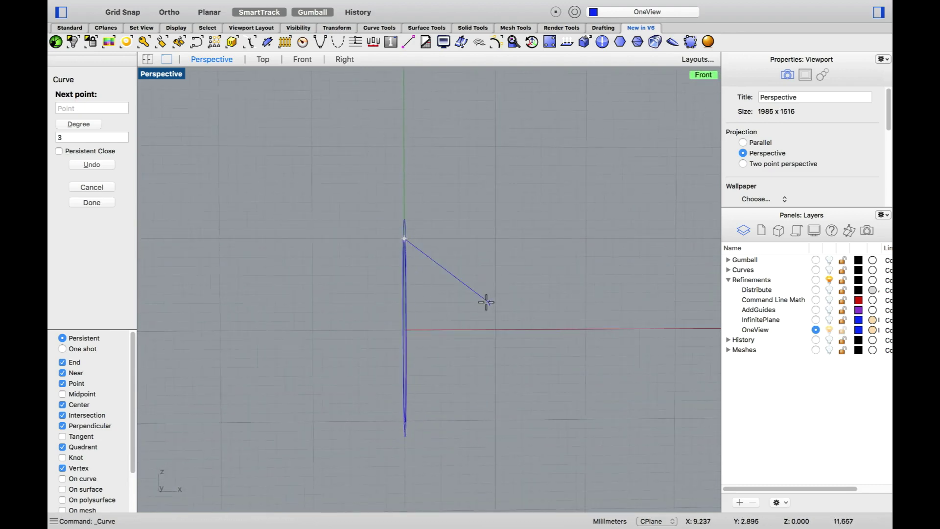
click(387, 241)
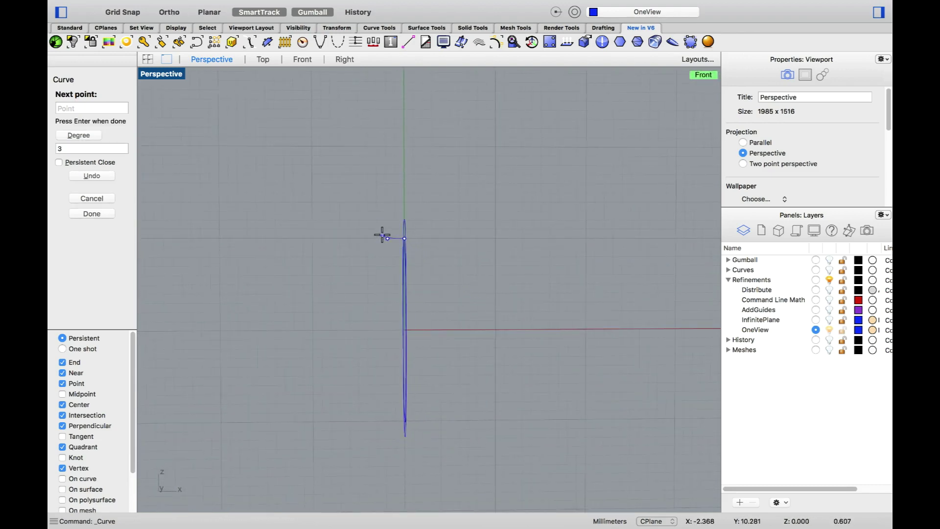
scroll(382, 233, down, 5)
click(373, 224)
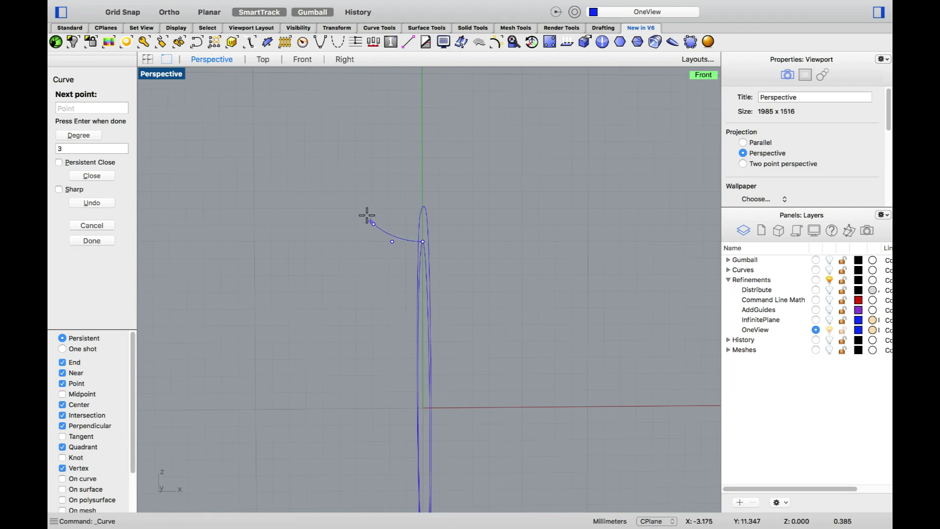
click(359, 207)
click(373, 194)
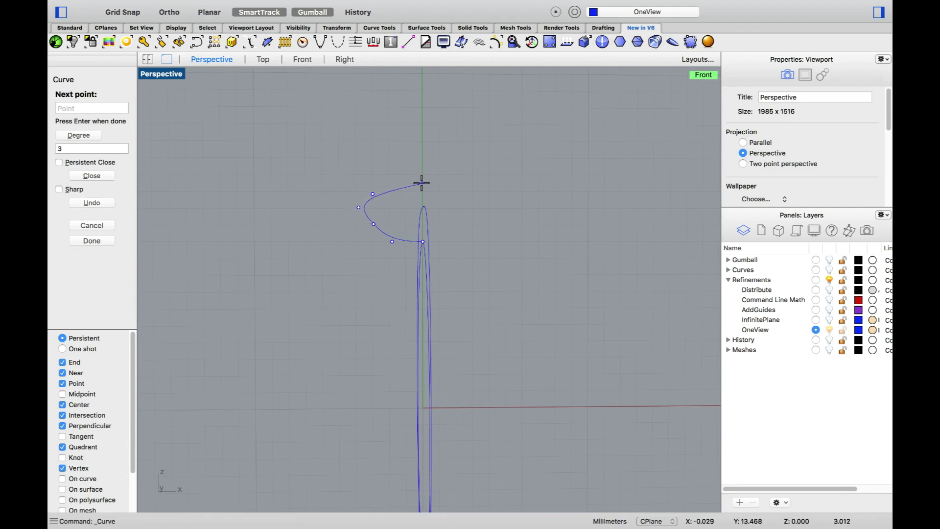
click(421, 183)
key(Return)
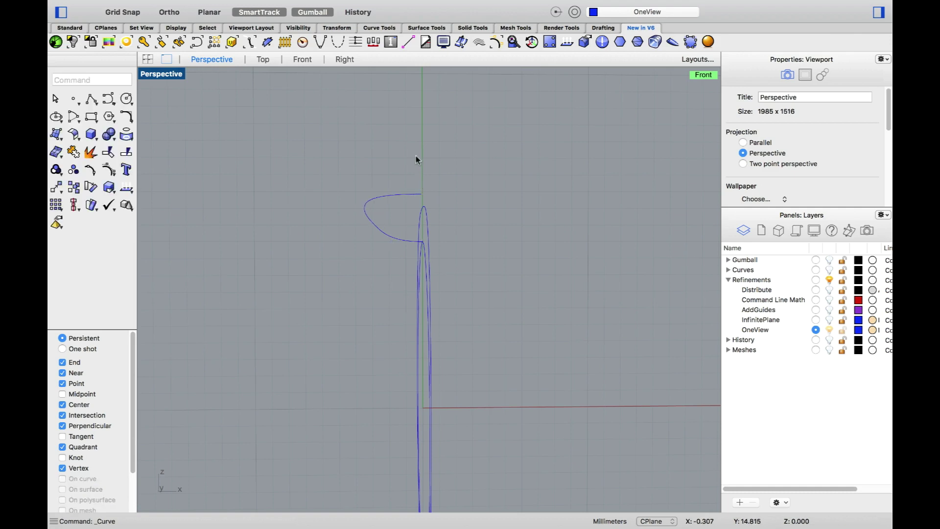
key(Home)
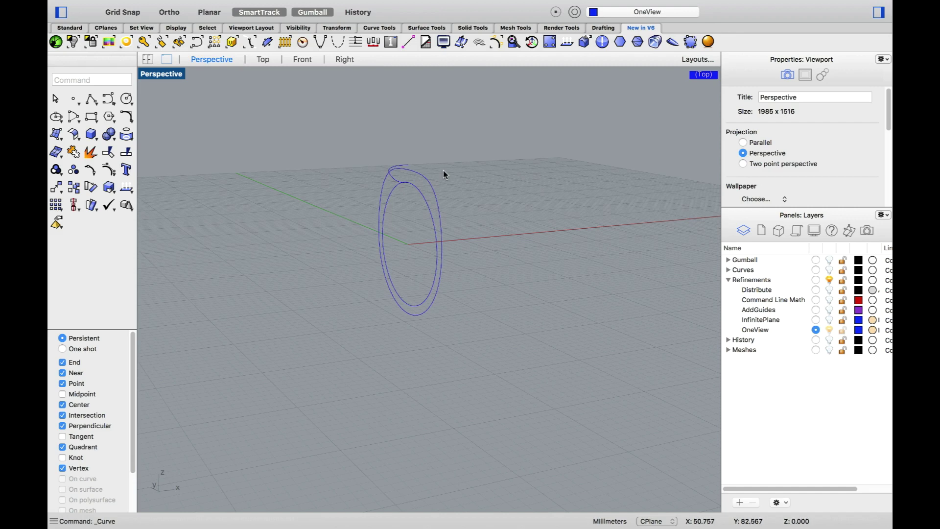
Step: Uncheck Enabled in the OneView options and confirm with Done
click(391, 42)
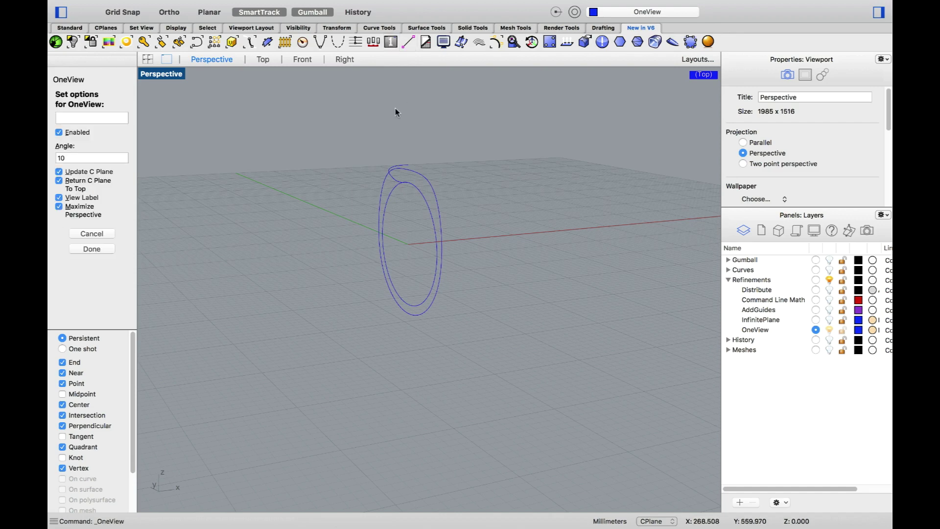
click(71, 133)
click(98, 249)
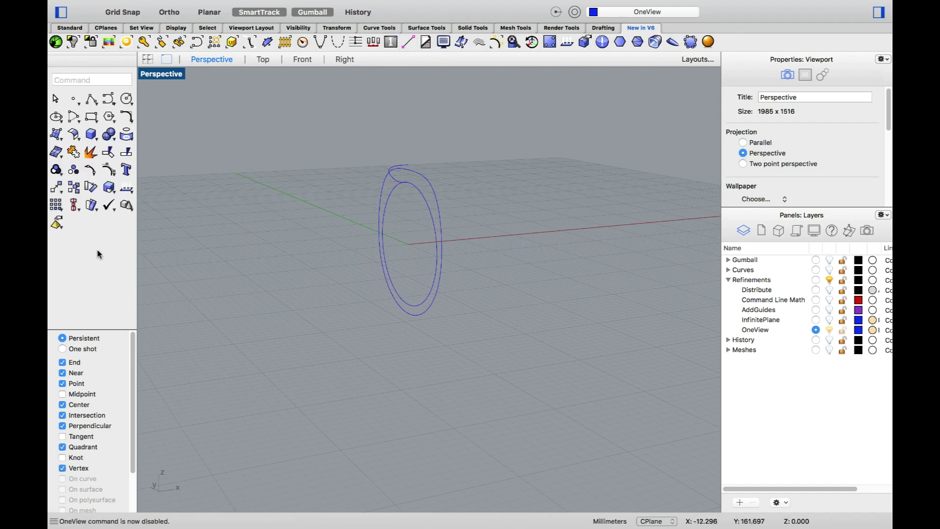